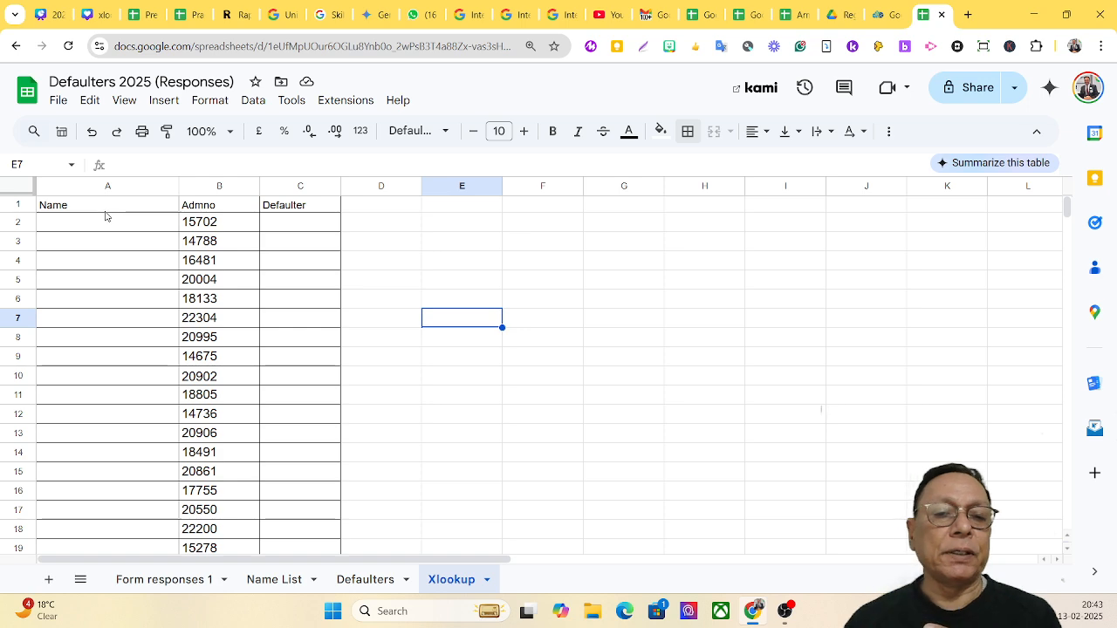
- Compare the Name List sheet's admission number, name and defaulter columns with the columns of the Xlookup sheet
click(273, 581)
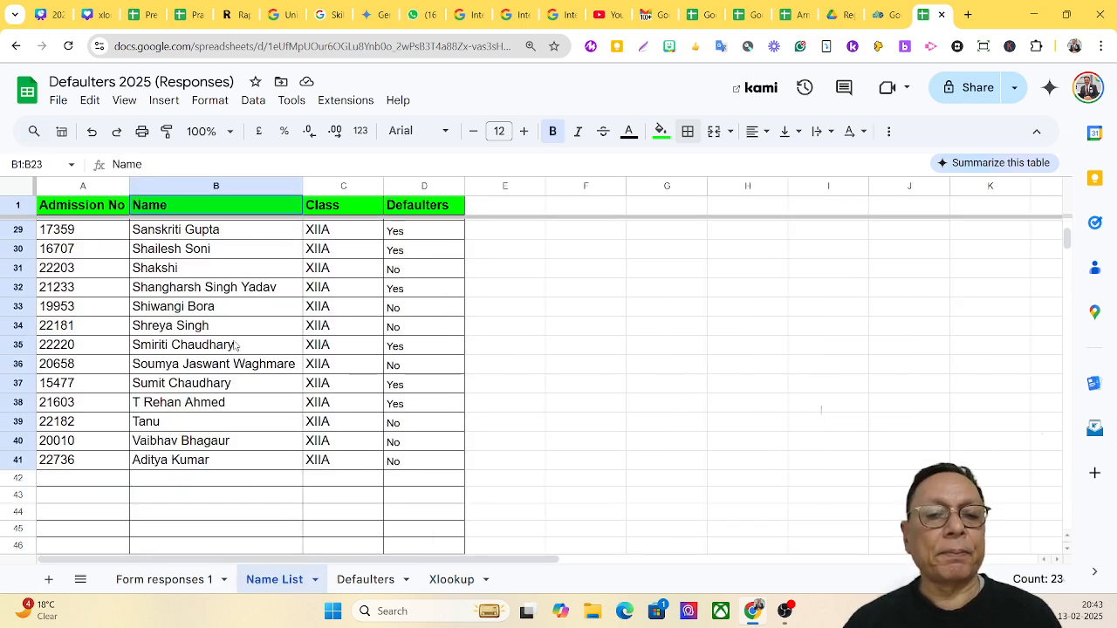
scroll(234, 334, up, 8)
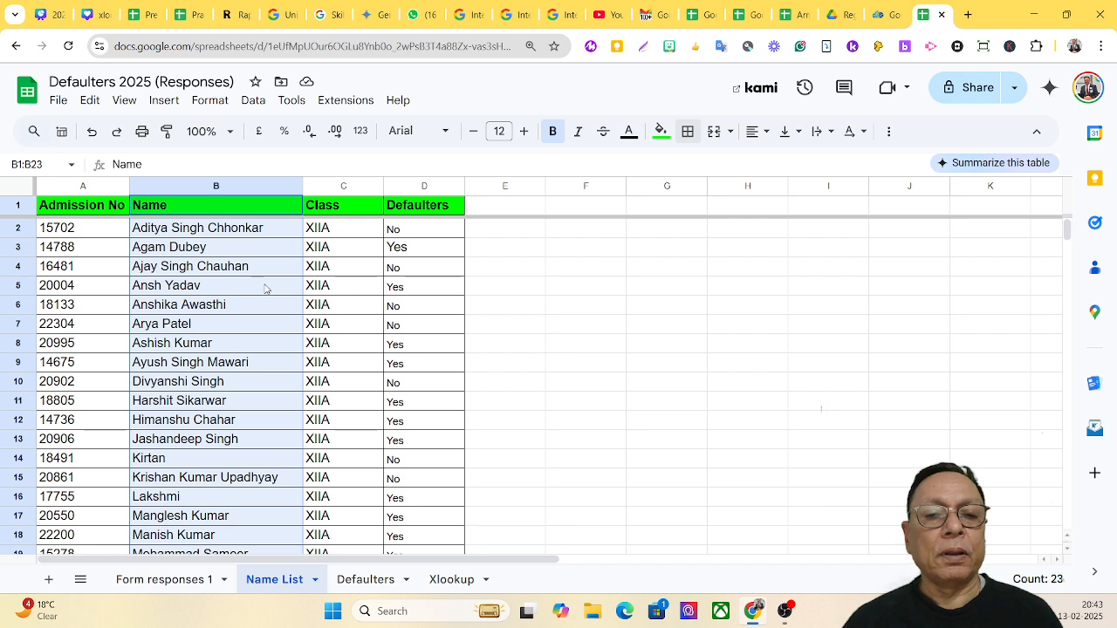
click(110, 249)
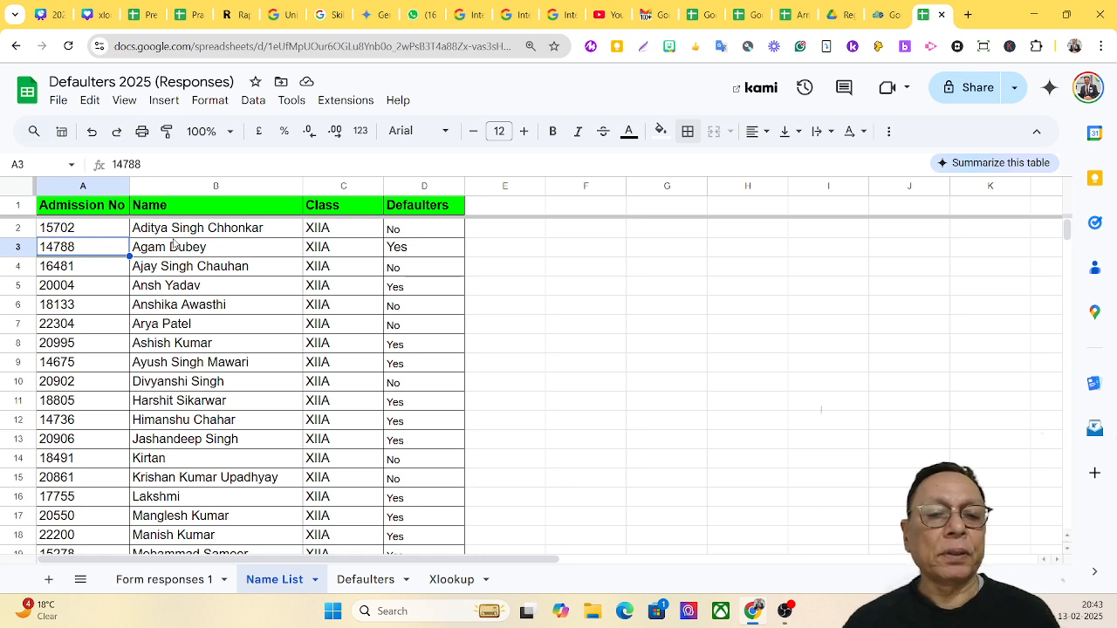
click(453, 582)
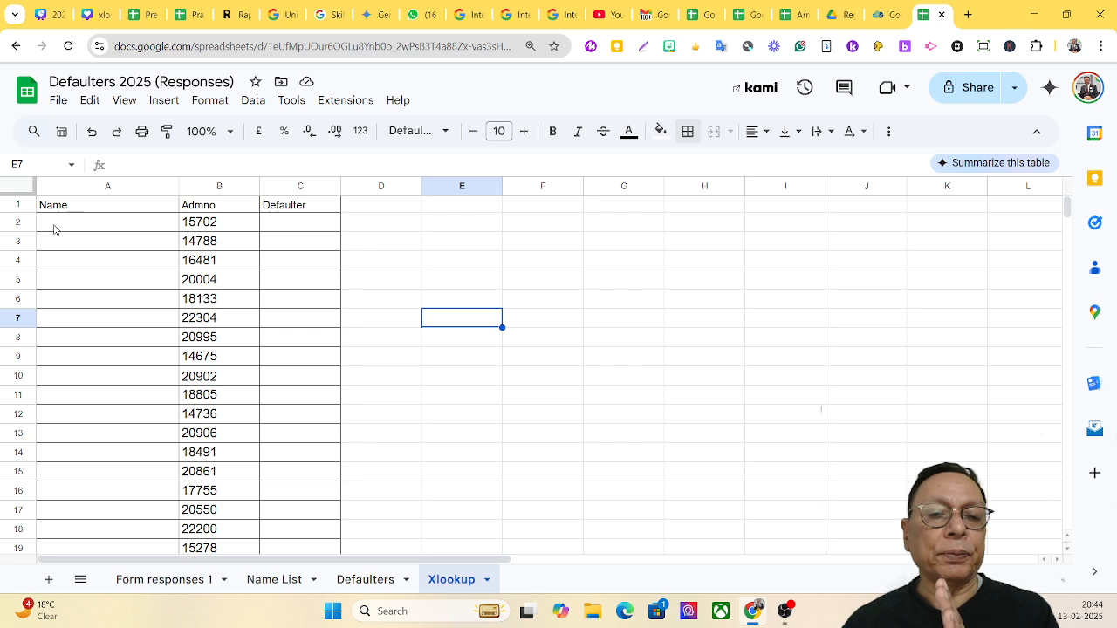
click(264, 583)
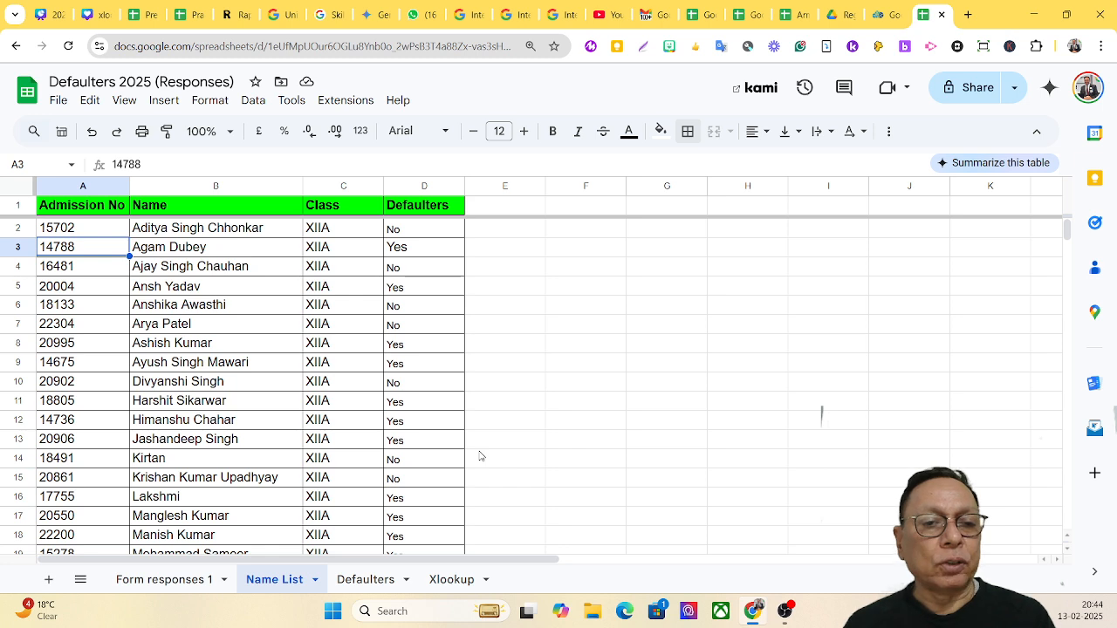
- In cell A2 of the Xlookup sheet, start an XLOOKUP formula with B2 as the search key
click(452, 583)
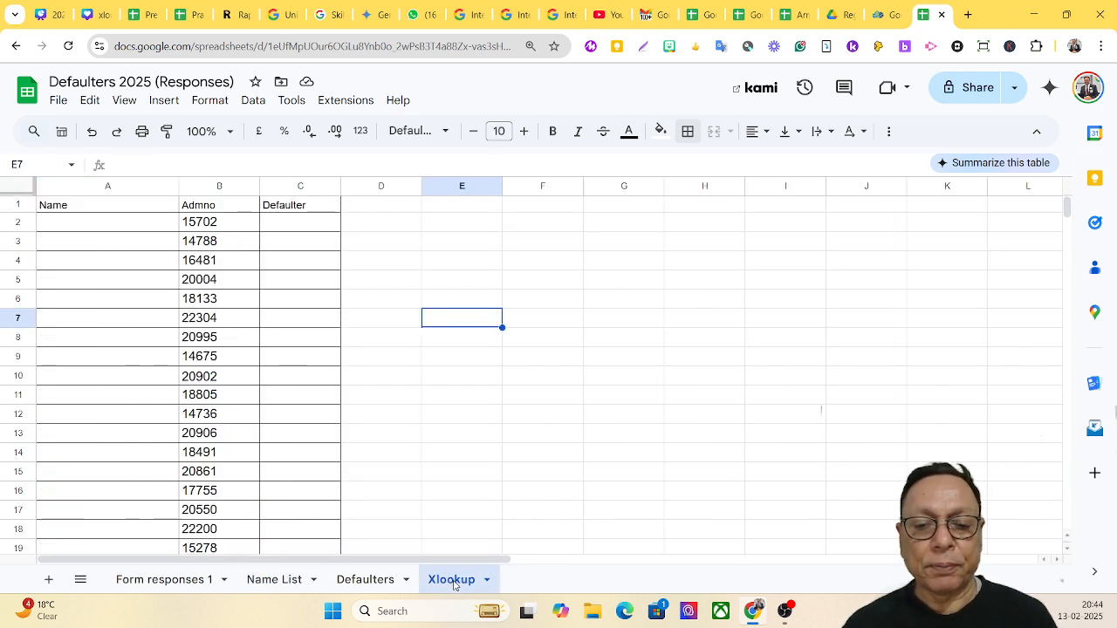
click(84, 228)
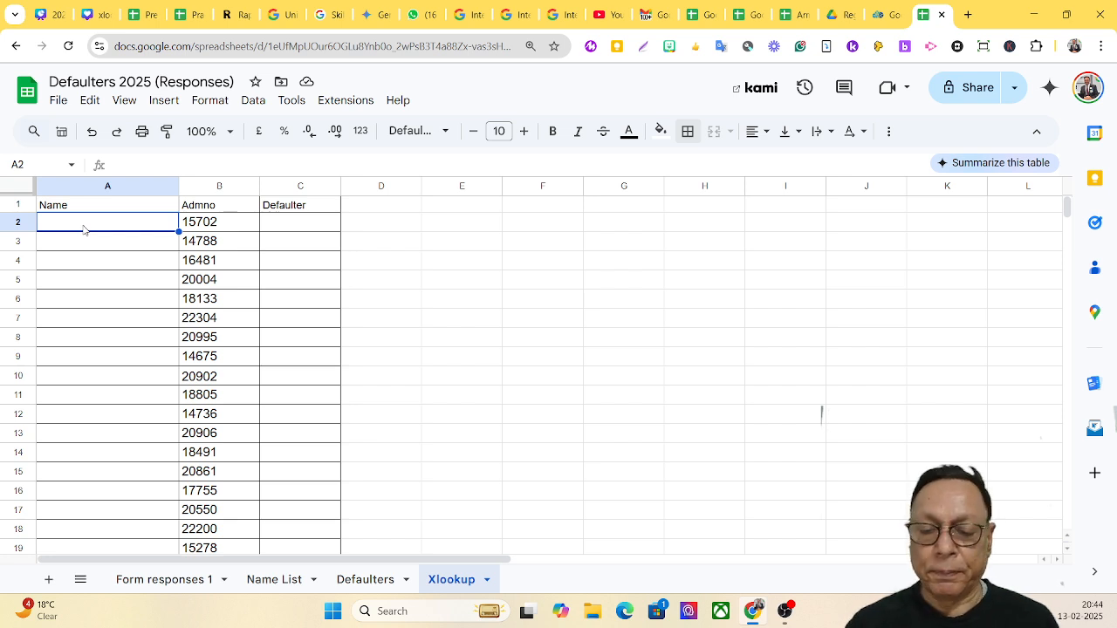
text(=xl)
key(Tab)
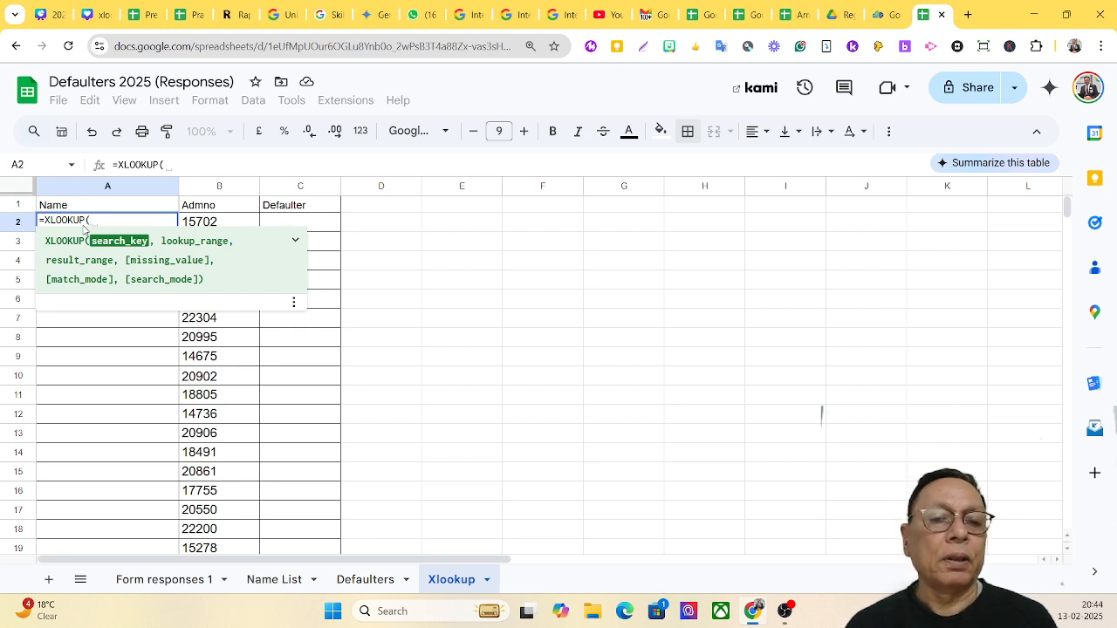
click(192, 225)
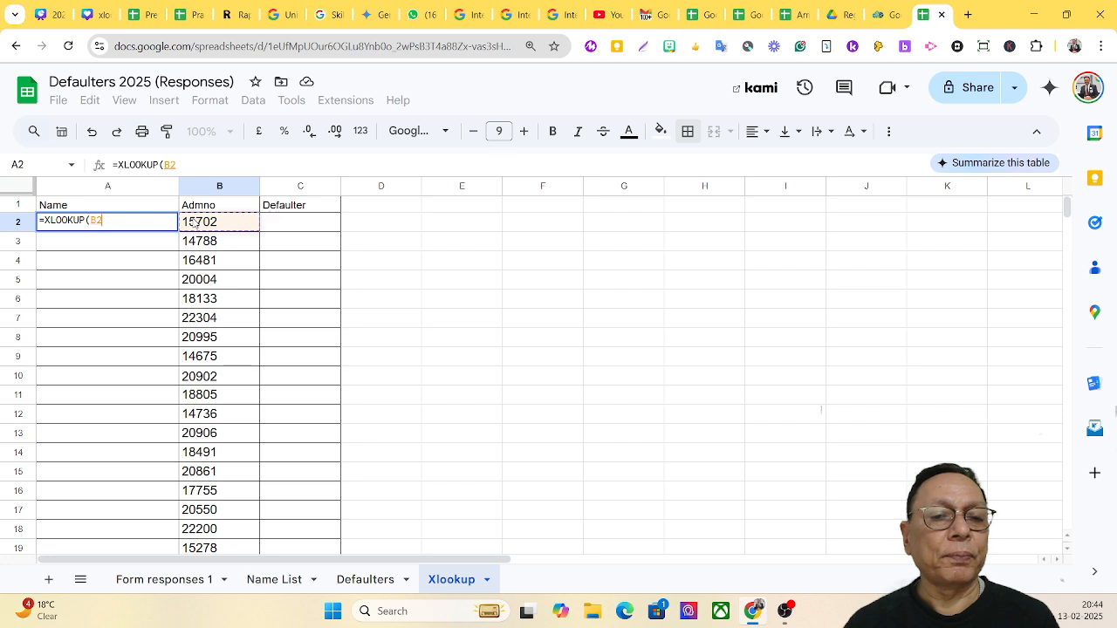
text(,)
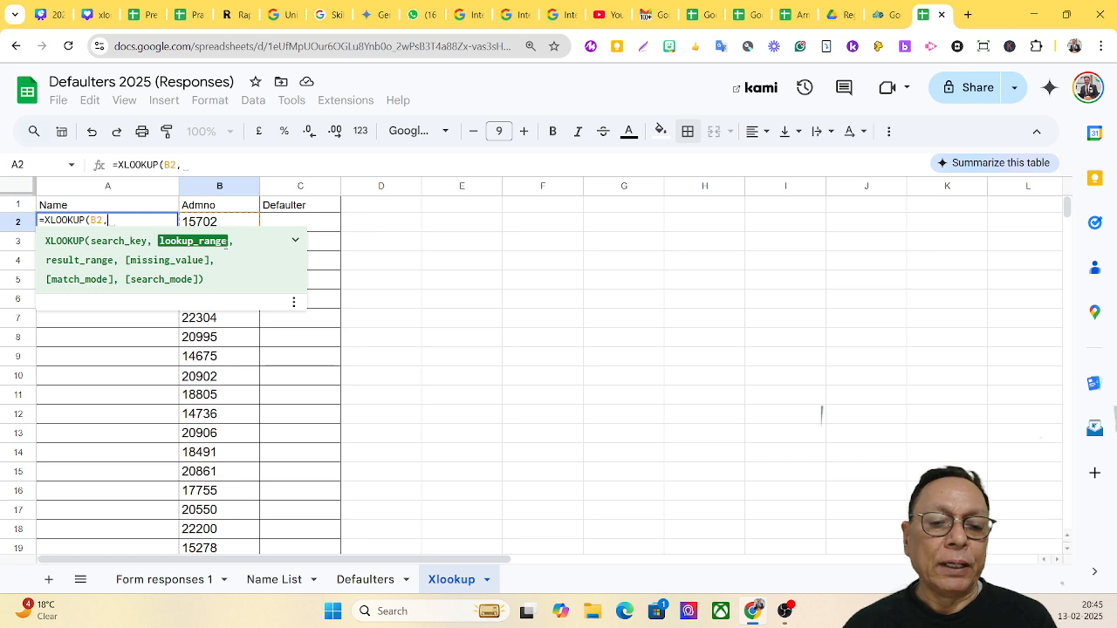
- Set the formula's lookup range to the whole admission number column of the Name List sheet, 'Name List'!A:A
click(276, 580)
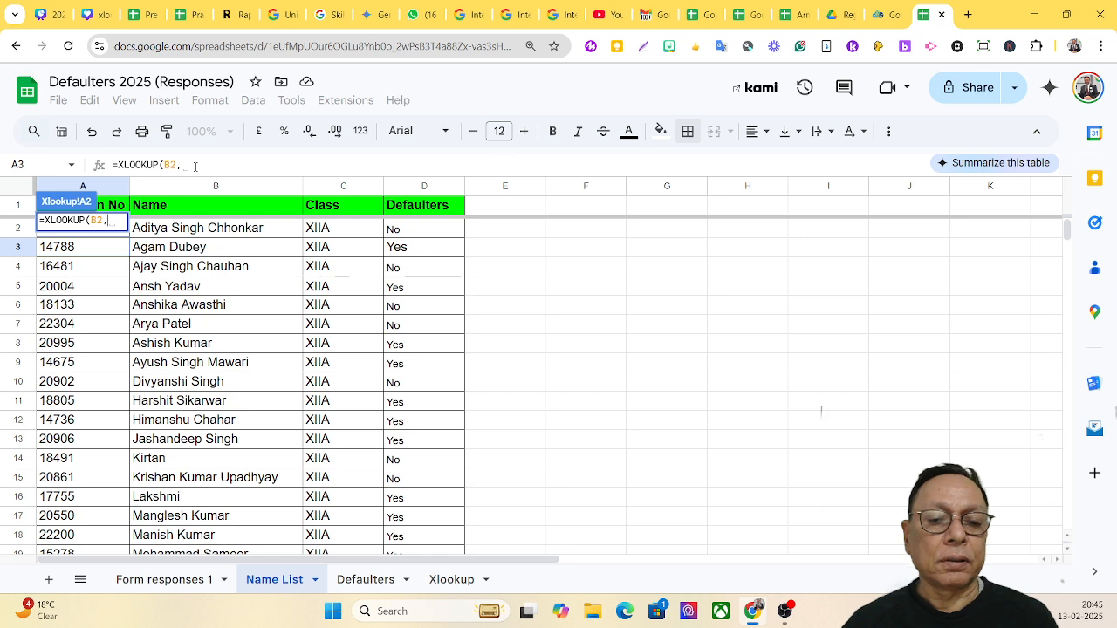
click(452, 580)
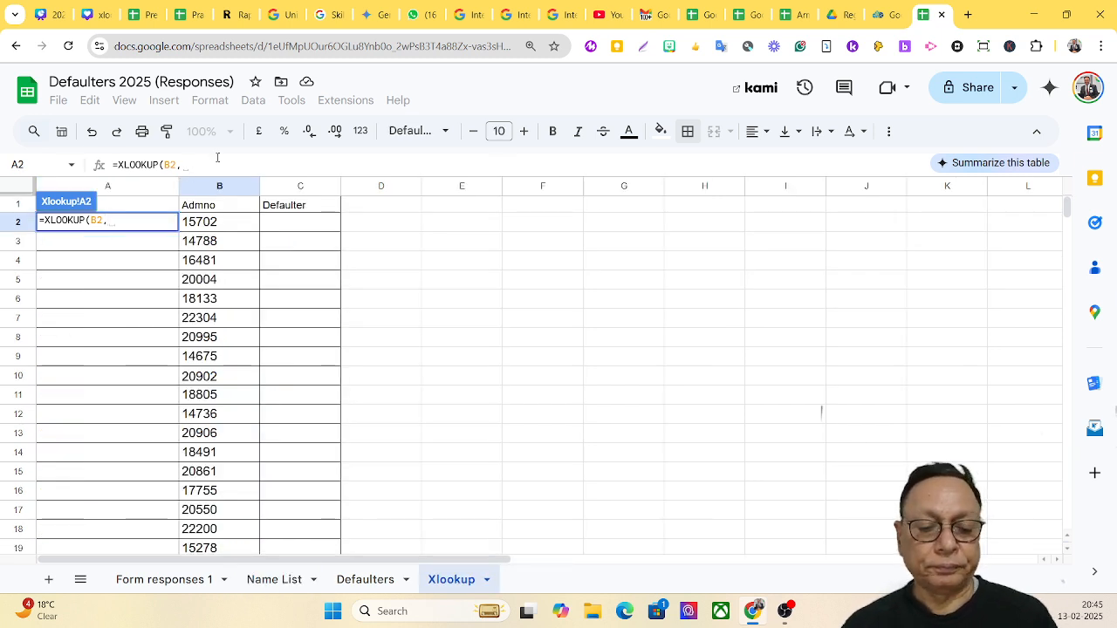
click(274, 579)
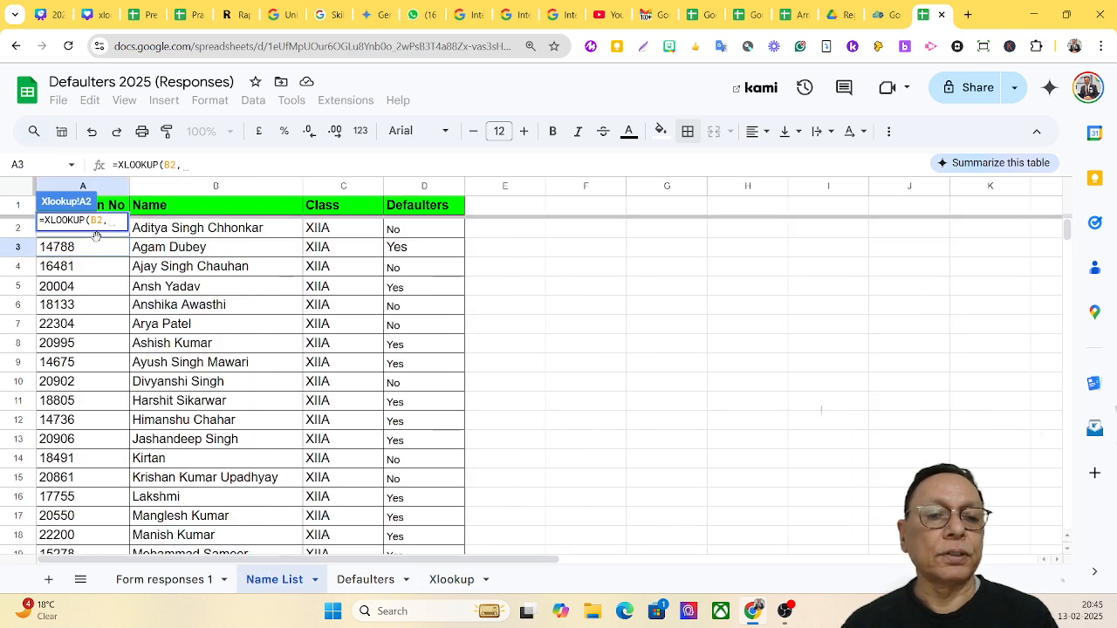
click(98, 212)
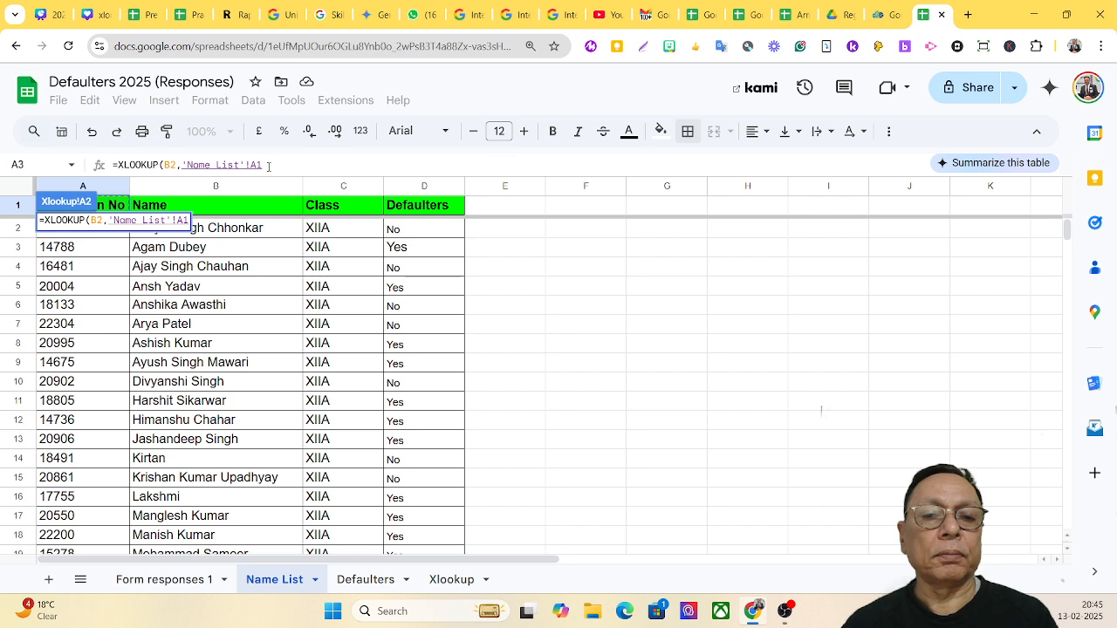
click(268, 165)
key(BackSpace)
text(:)
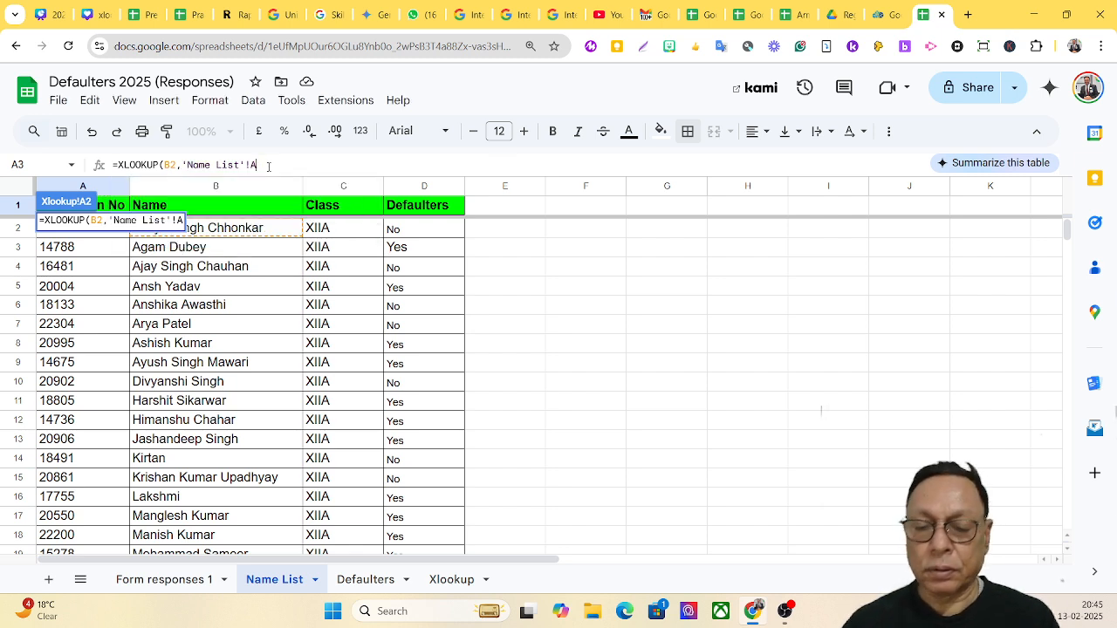
text(a)
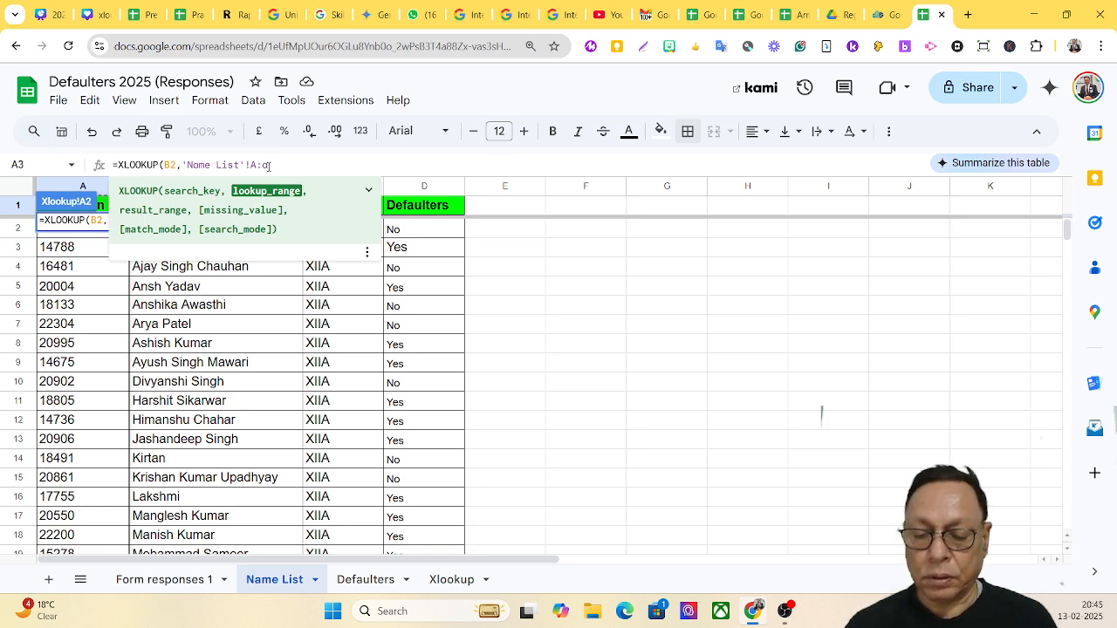
text(,)
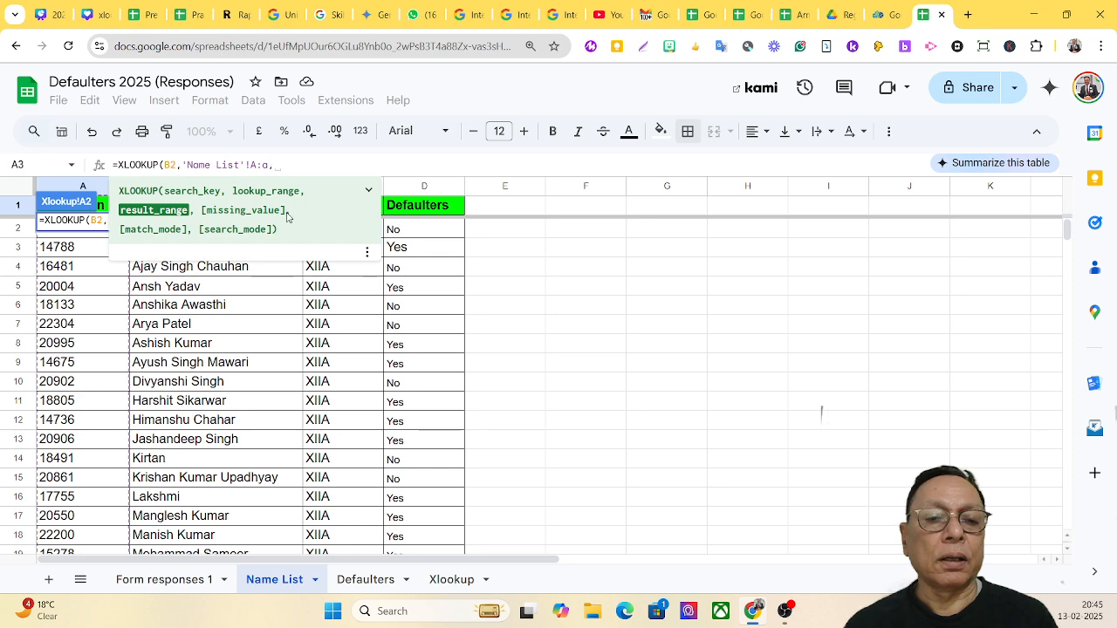
- Set the formula's result range to the whole Name column of the Name List sheet, 'Name List'!B:B
scroll(206, 486, down, 6)
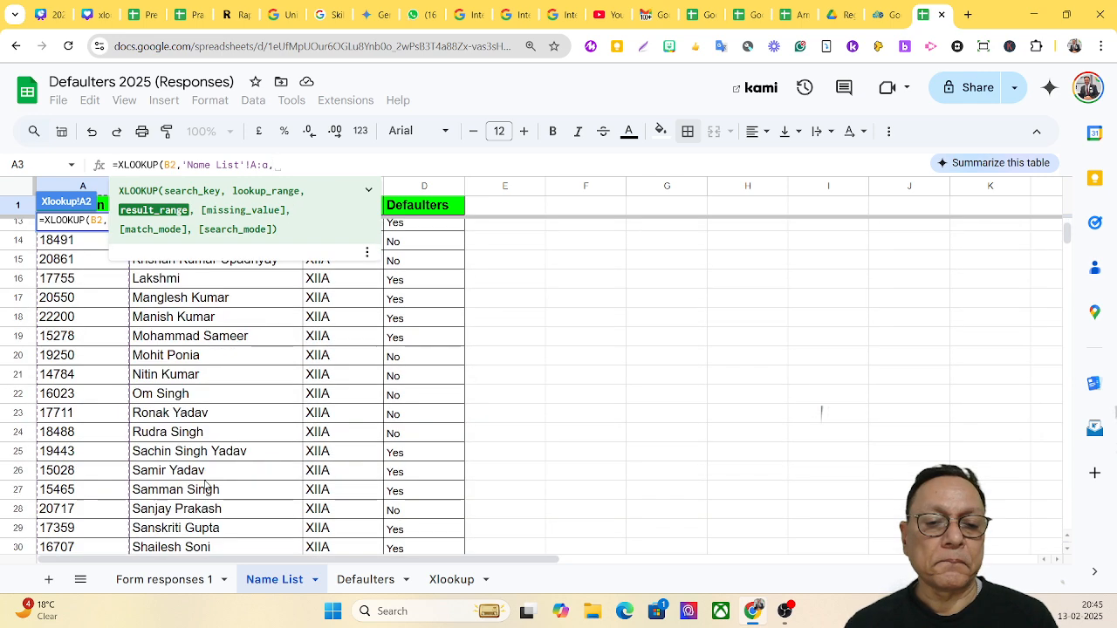
drag(210, 469, 230, 183)
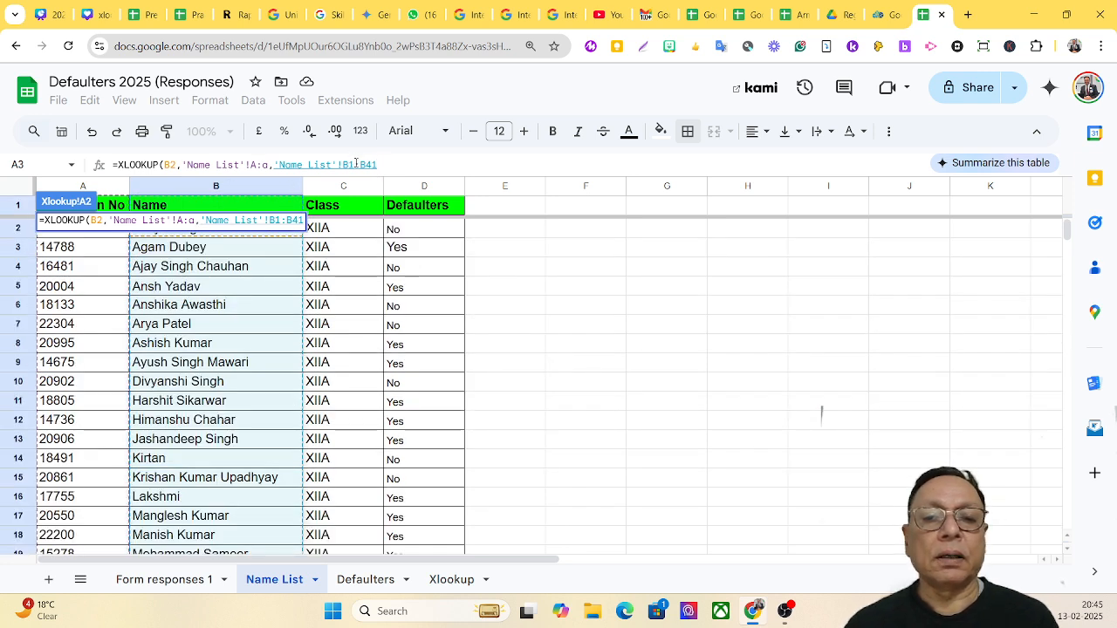
drag(355, 164, 366, 165)
text(b)
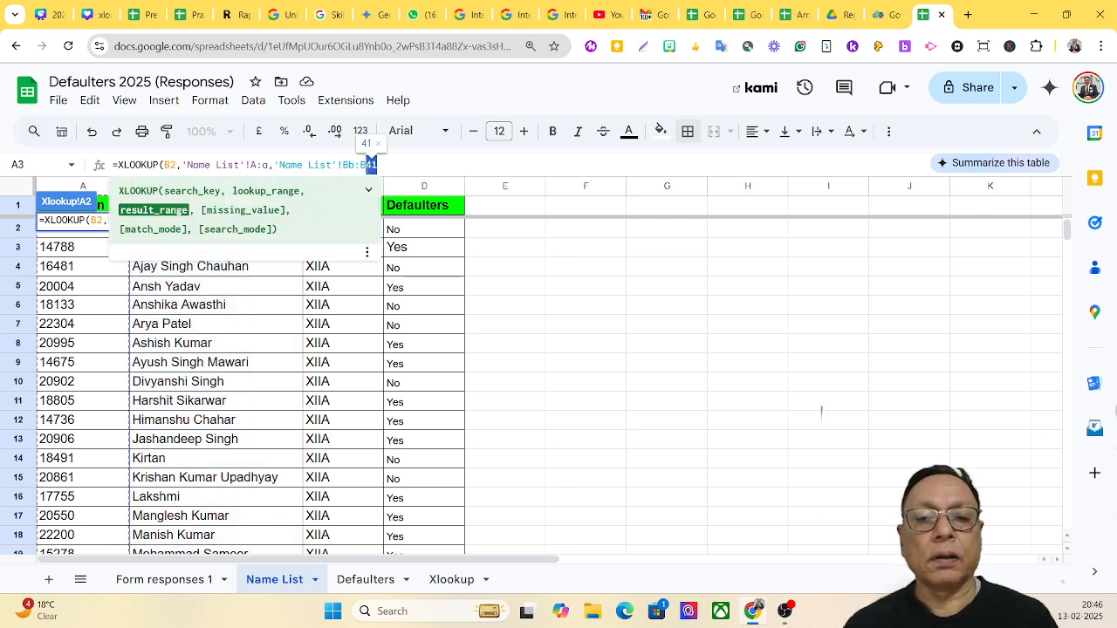
key(BackSpace)
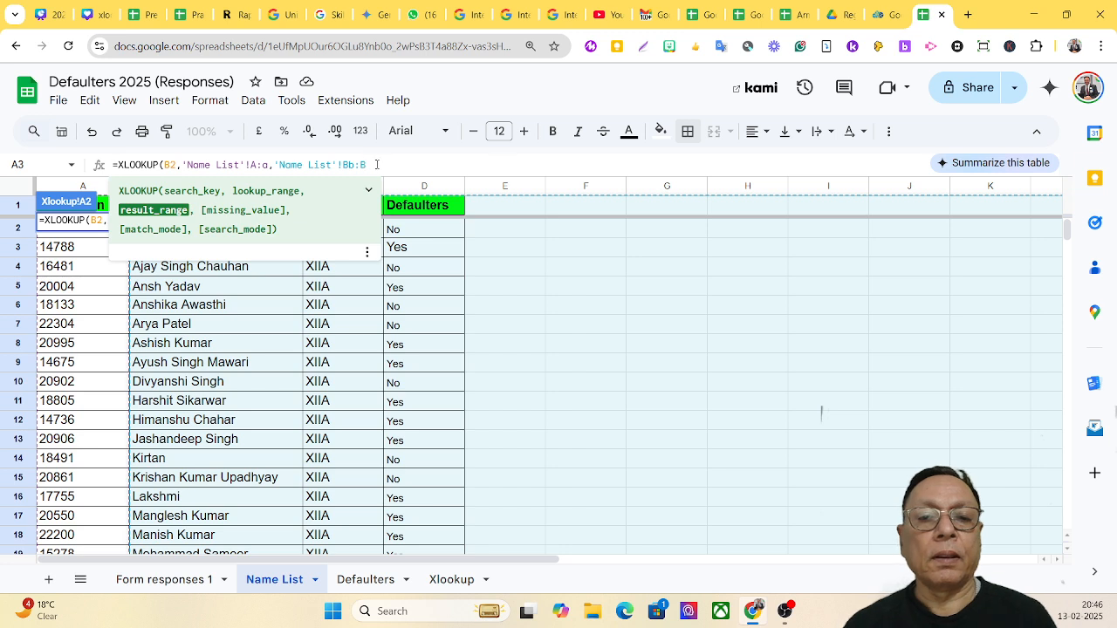
drag(356, 164, 350, 165)
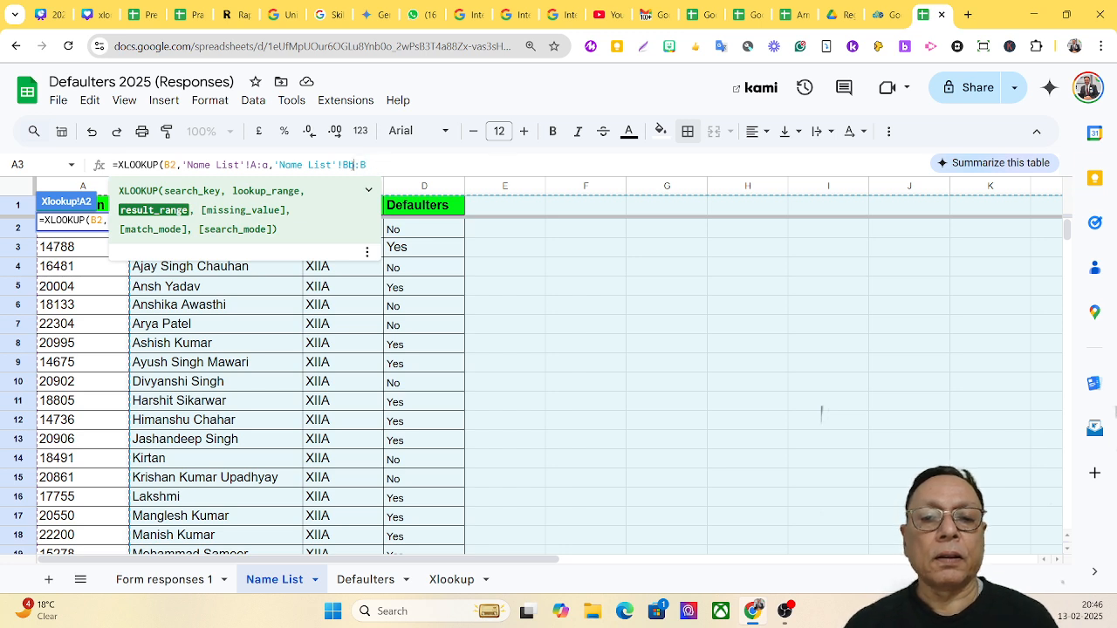
key(BackSpace)
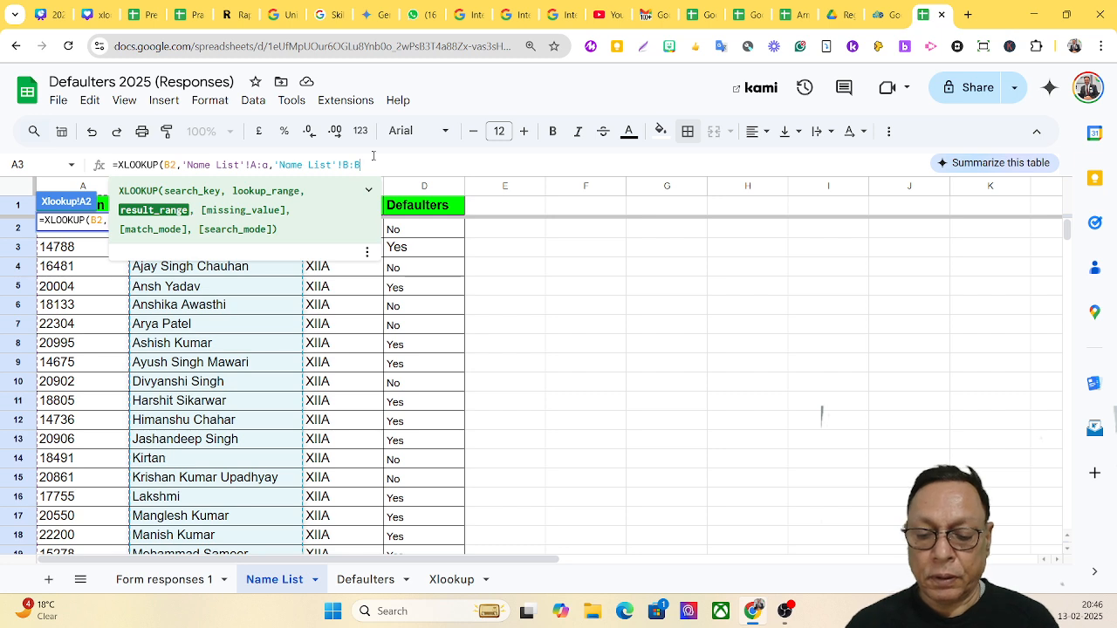
text(,)
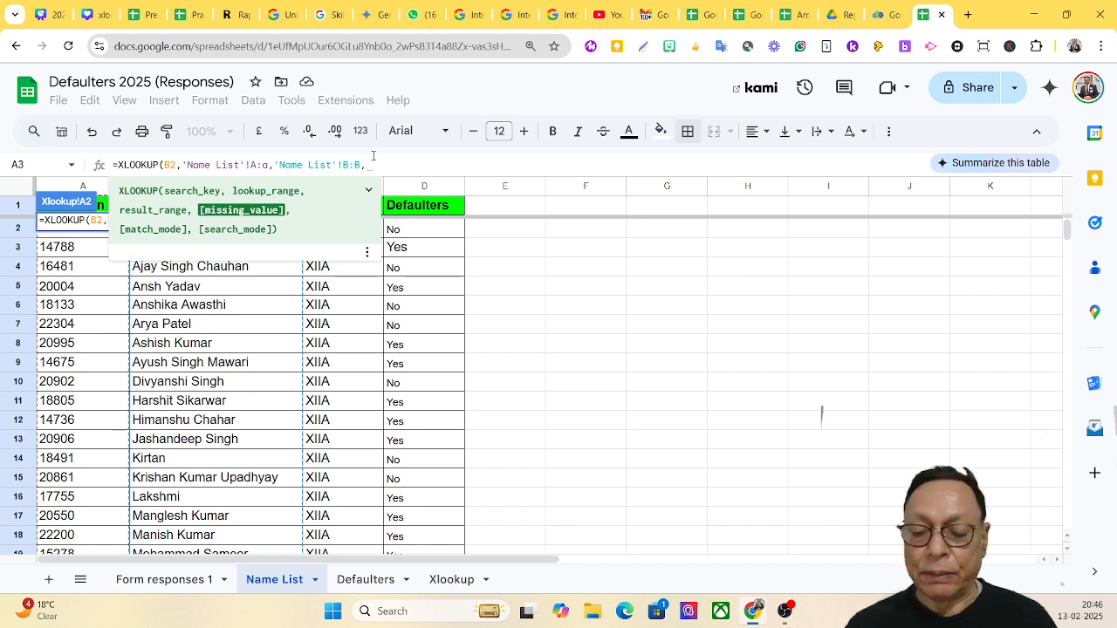
- Complete the XLOOKUP with "" as missing value and match mode 0, and fill it down the Name column
text("")
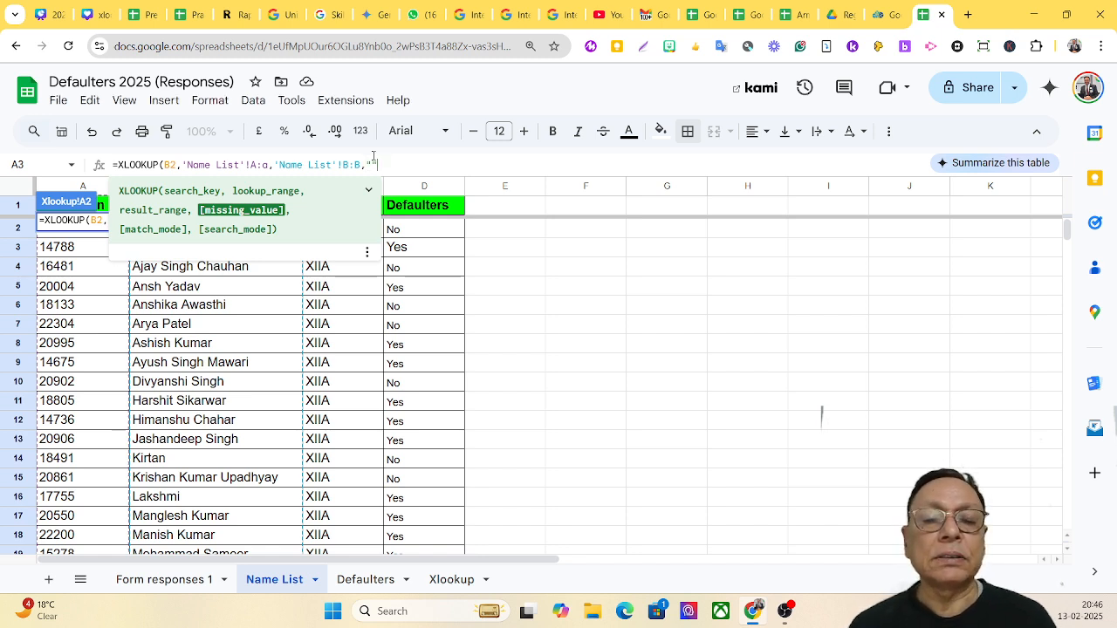
text(,)
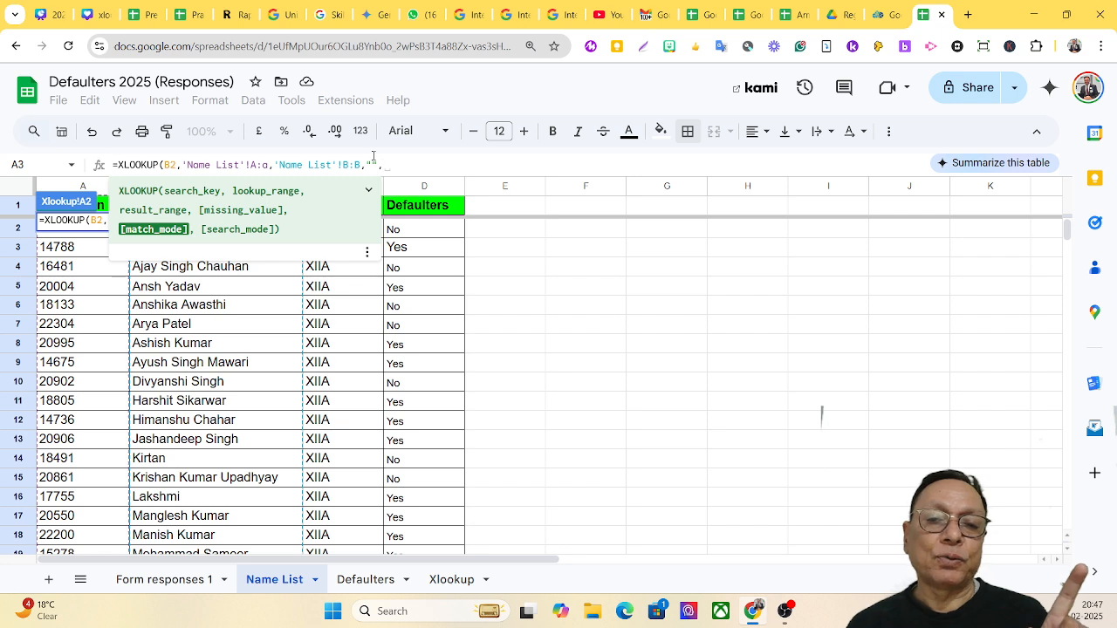
text(0)
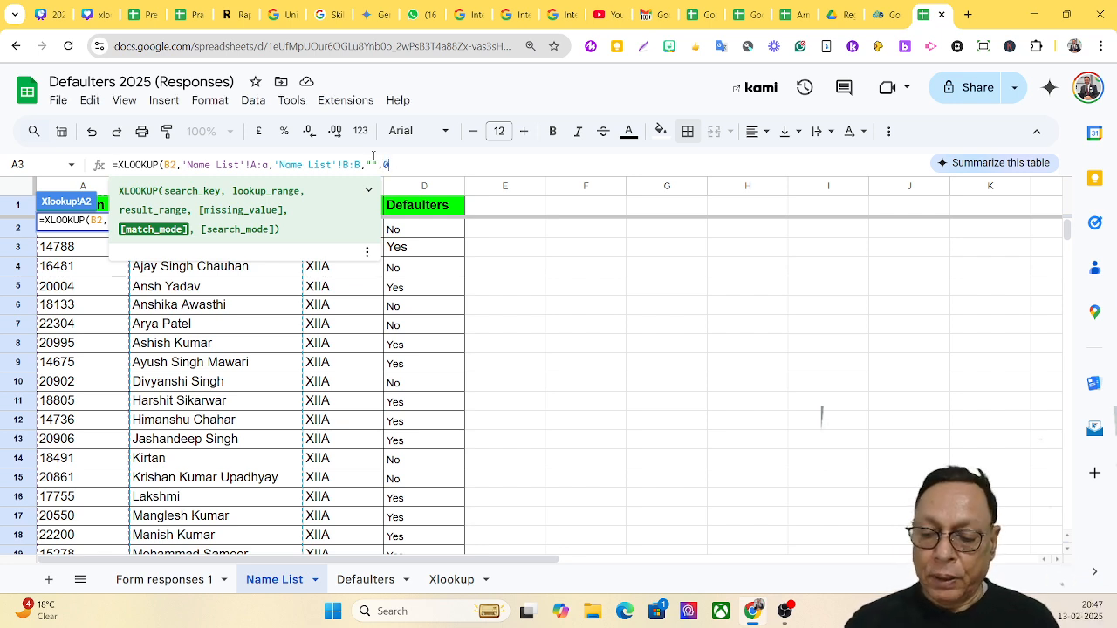
text())
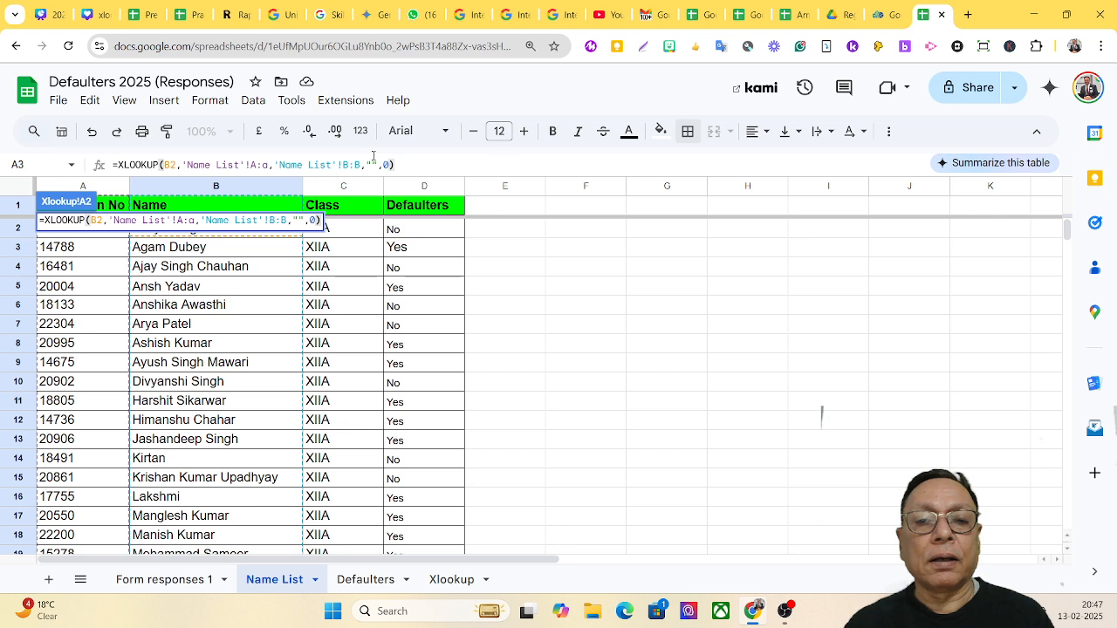
key(Return)
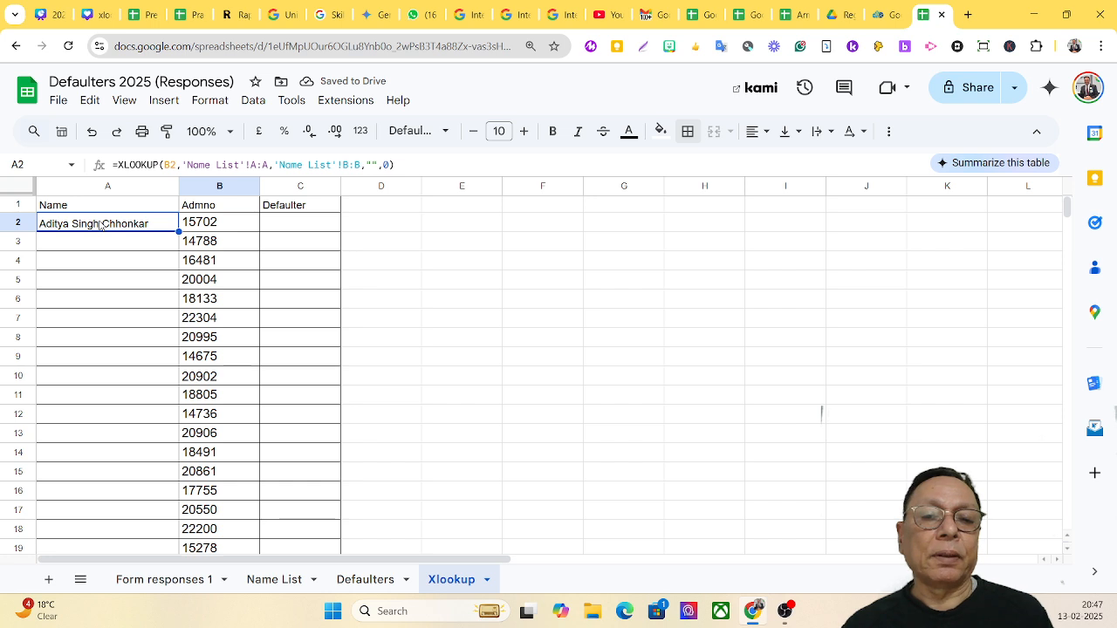
double_click(178, 230)
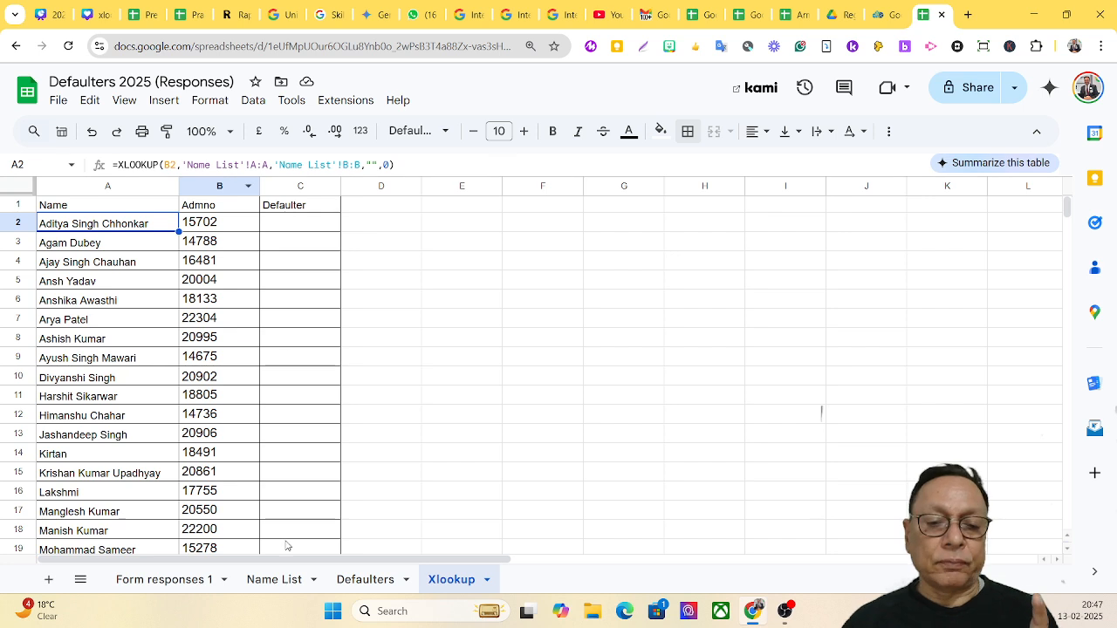
- Check the Defaulters column on the Name List sheet and copy the XLOOKUP formula from A2 to C2 on the Xlookup sheet
click(274, 580)
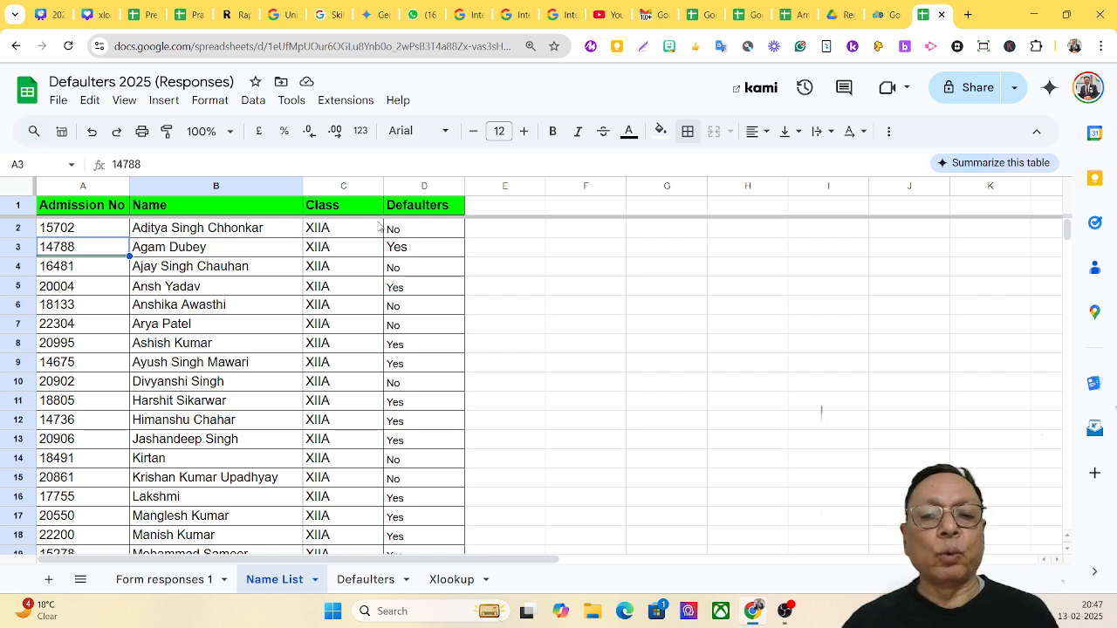
click(431, 580)
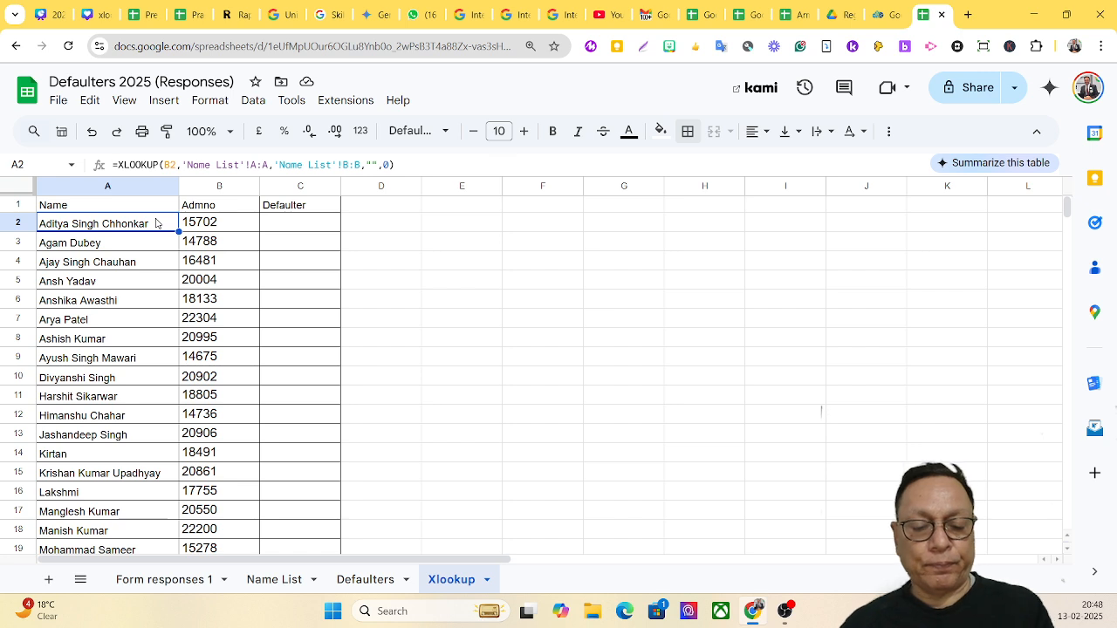
key(ctrl+c)
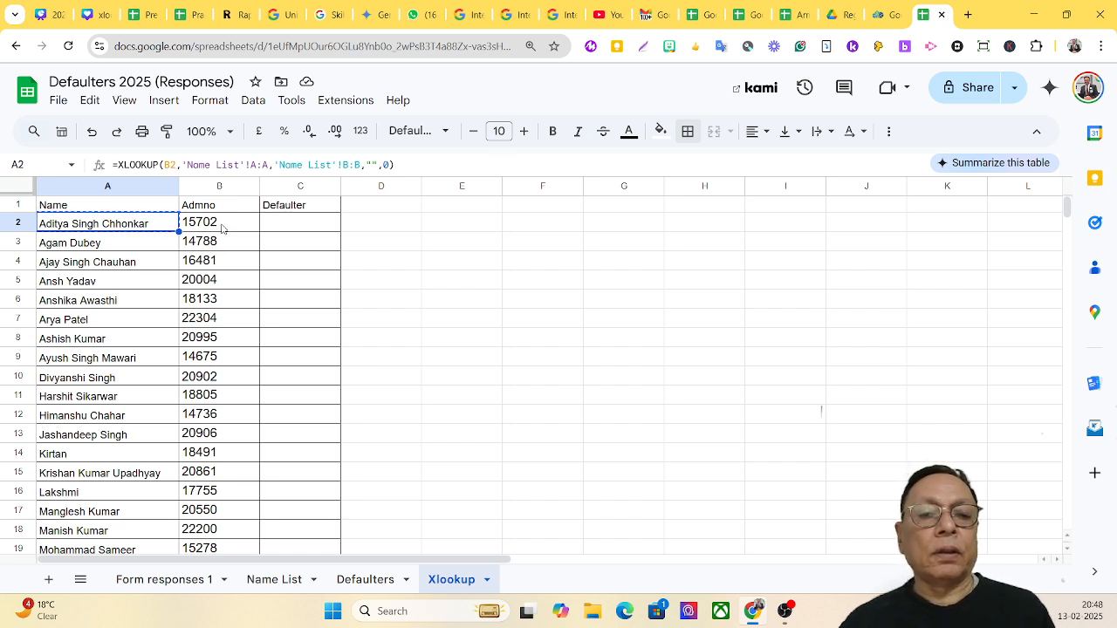
click(274, 228)
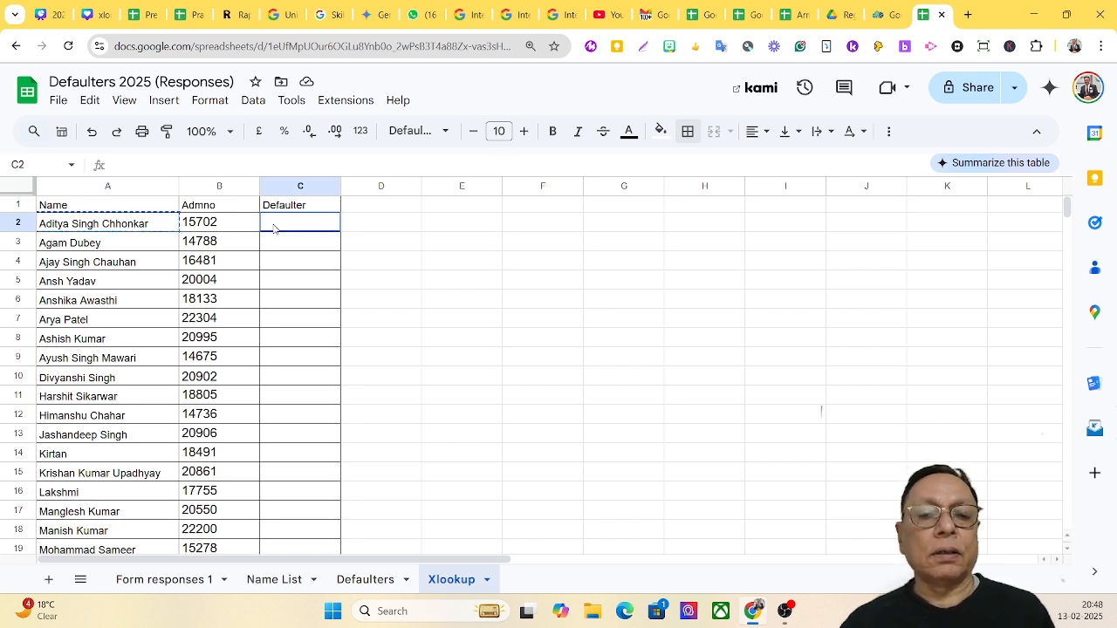
key(ctrl+v)
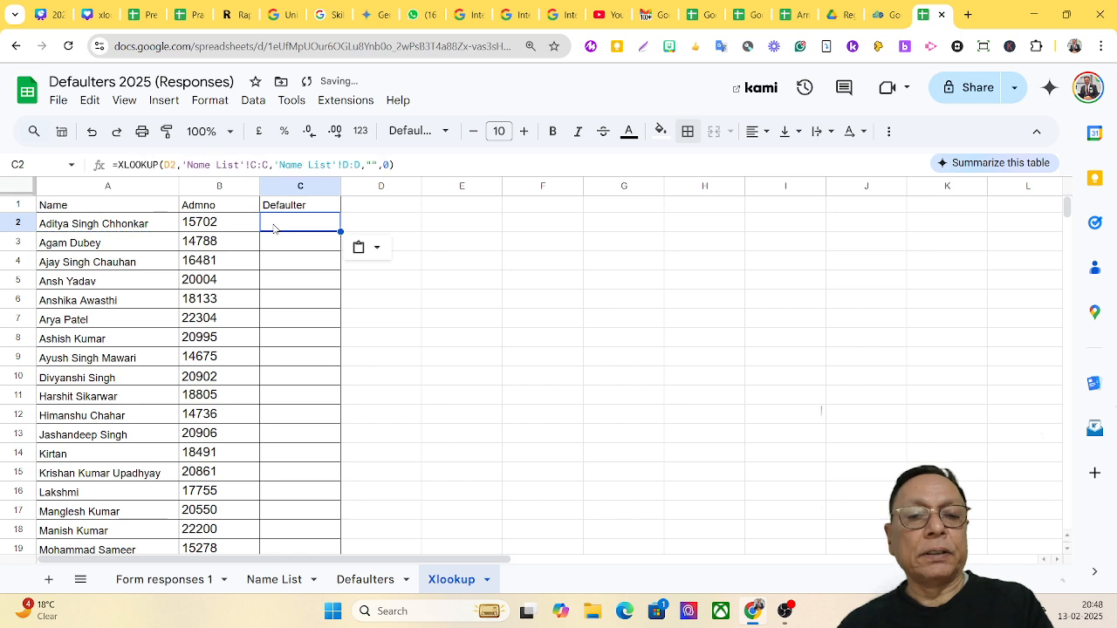
- Correct the XLOOKUP formula in C2 to use search key B2 and lookup range 'Name List'!A:A
click(168, 164)
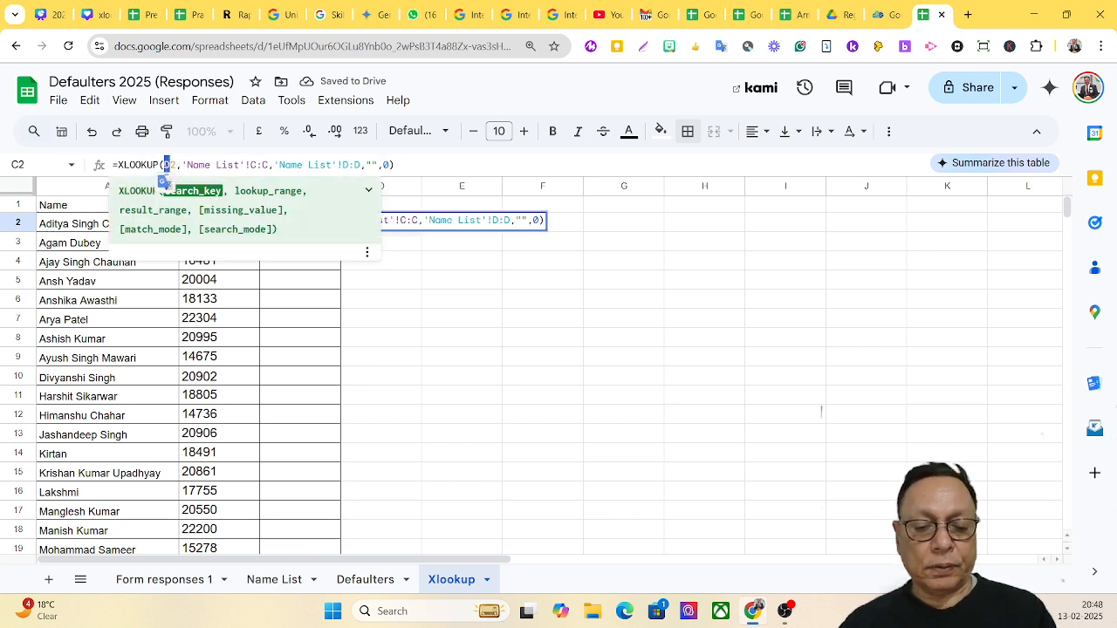
text(b)
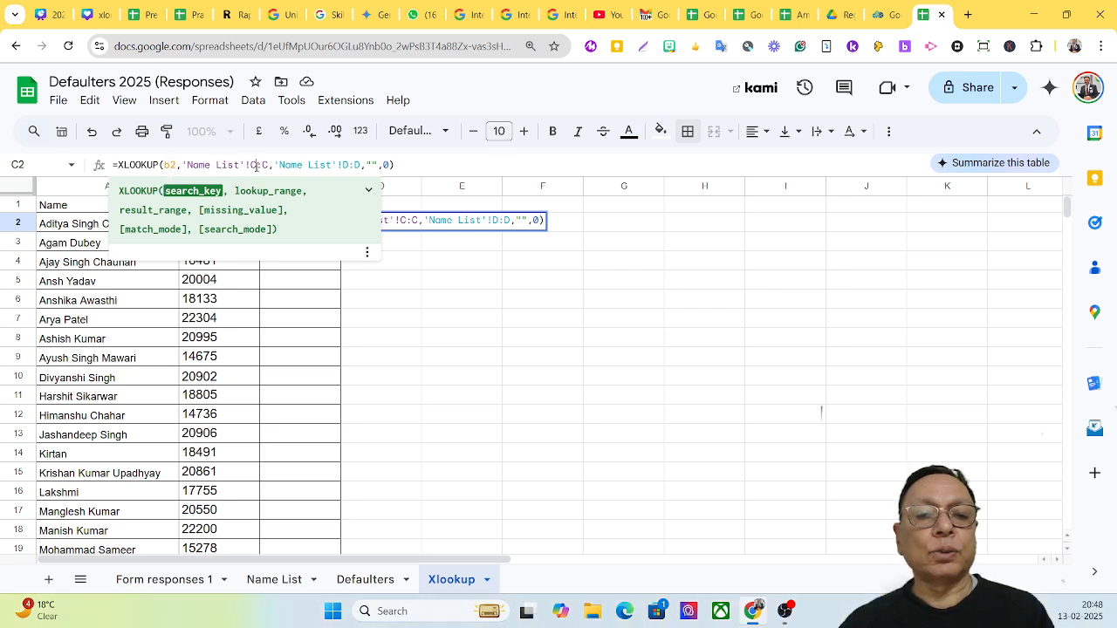
drag(249, 165, 262, 166)
text(a:)
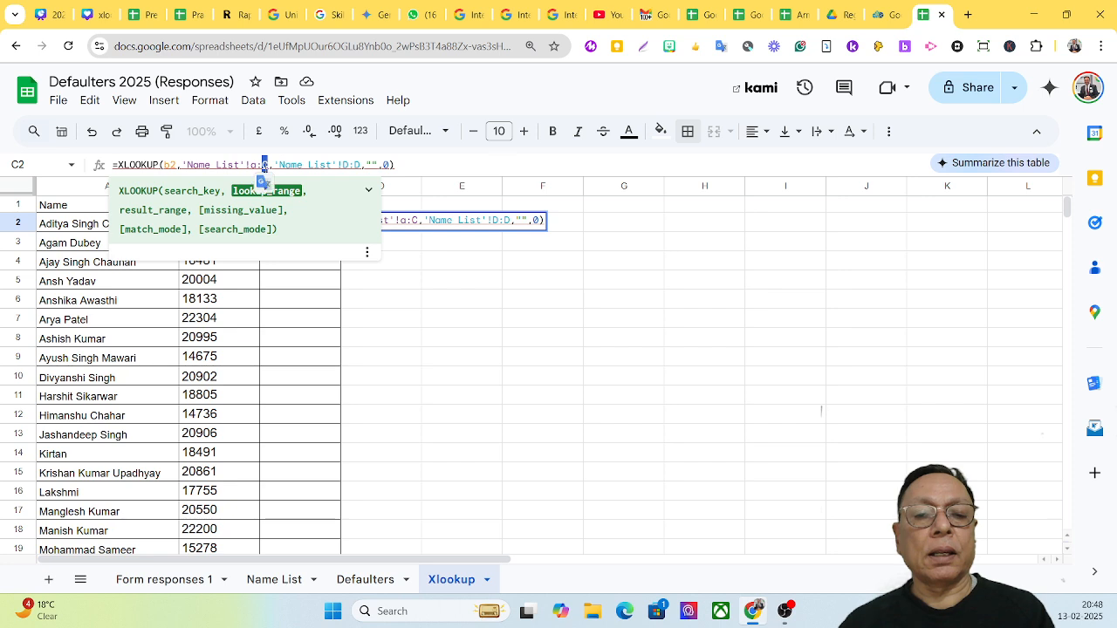
text(a)
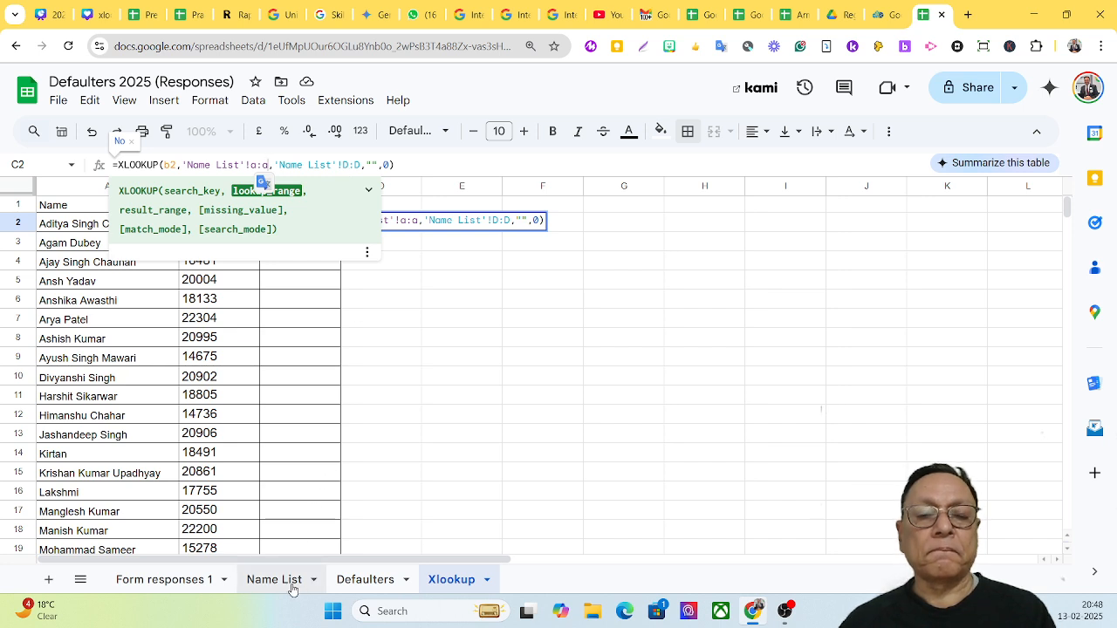
click(416, 161)
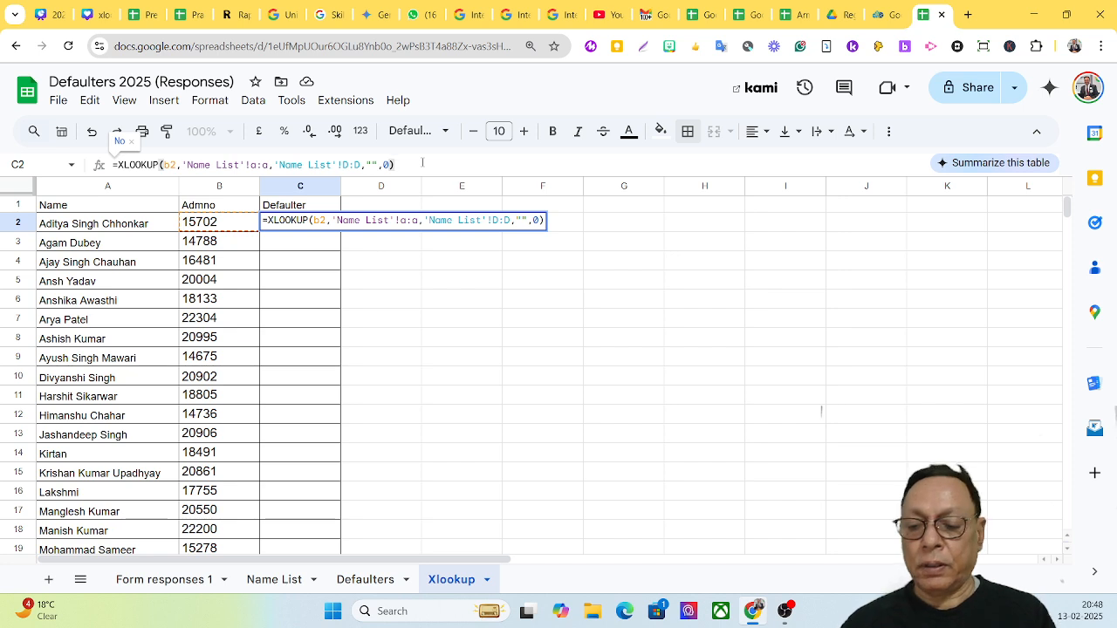
key(Return)
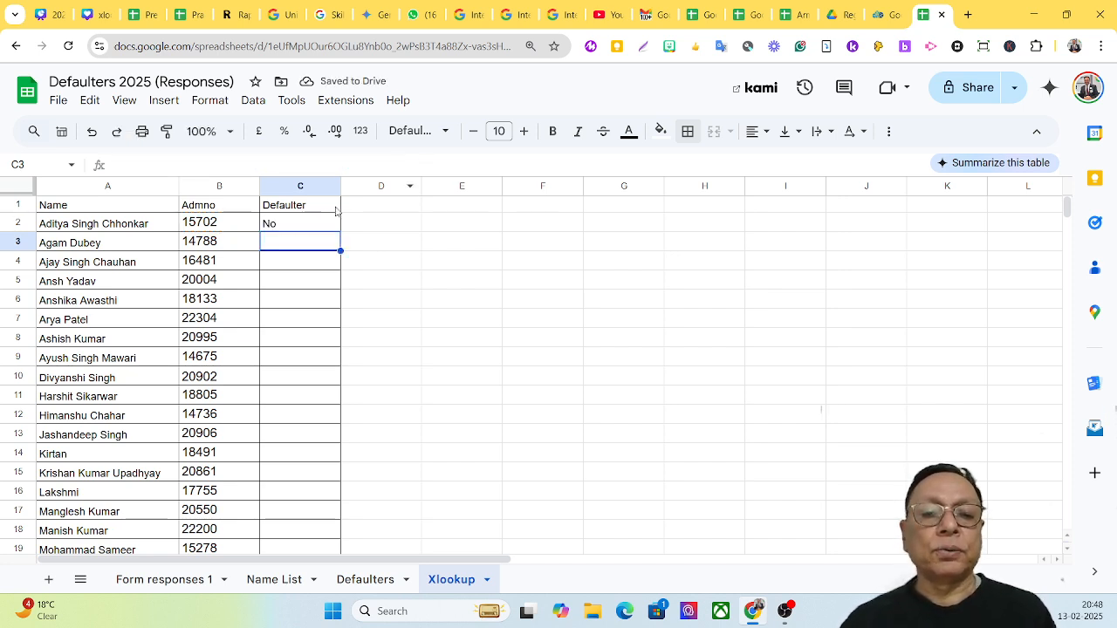
- Check C2's result against the Name List sheet and fill its formula down the Defaulter column
click(283, 580)
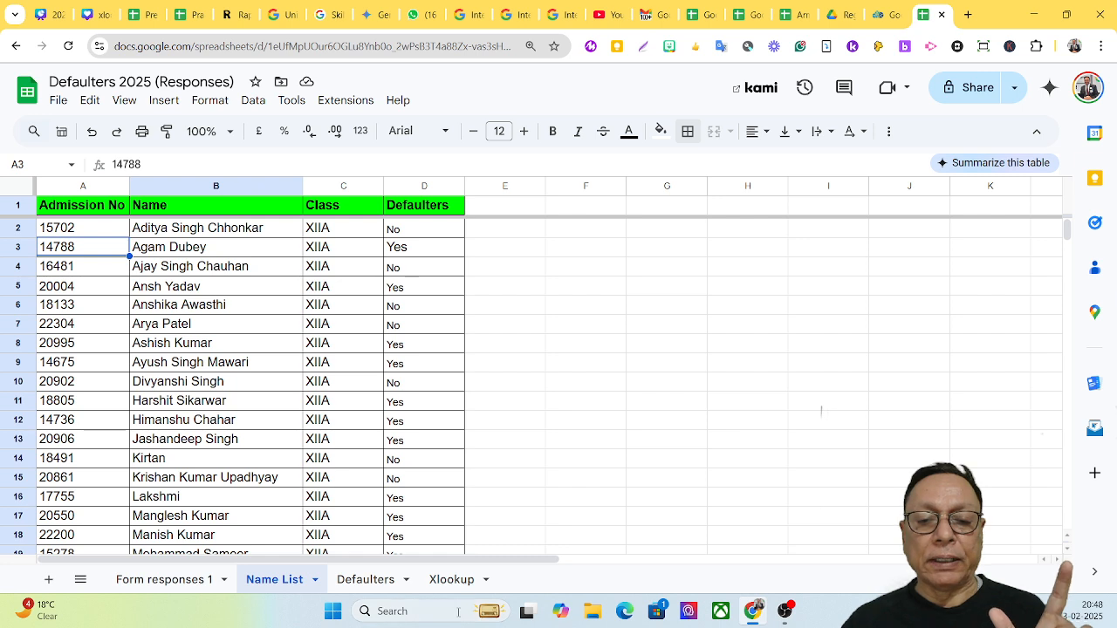
click(451, 581)
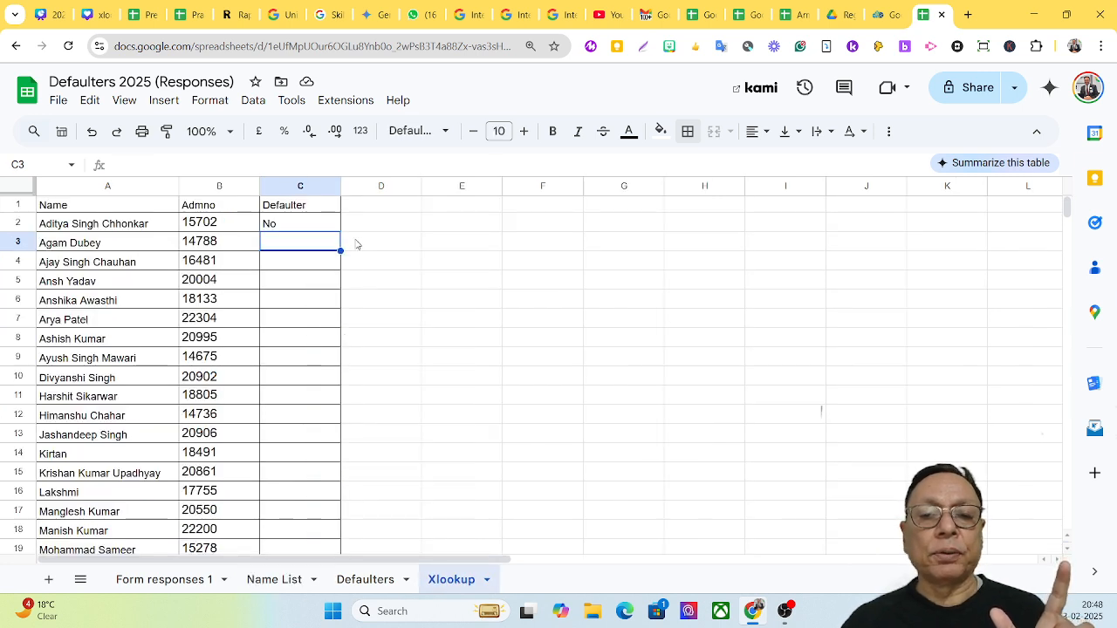
click(319, 227)
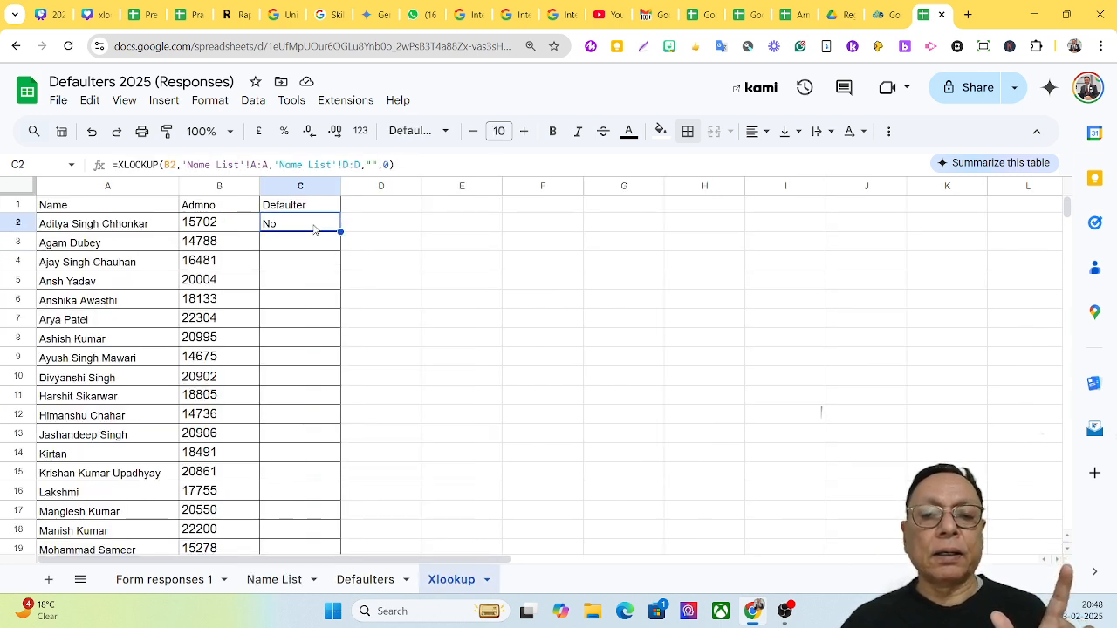
double_click(340, 230)
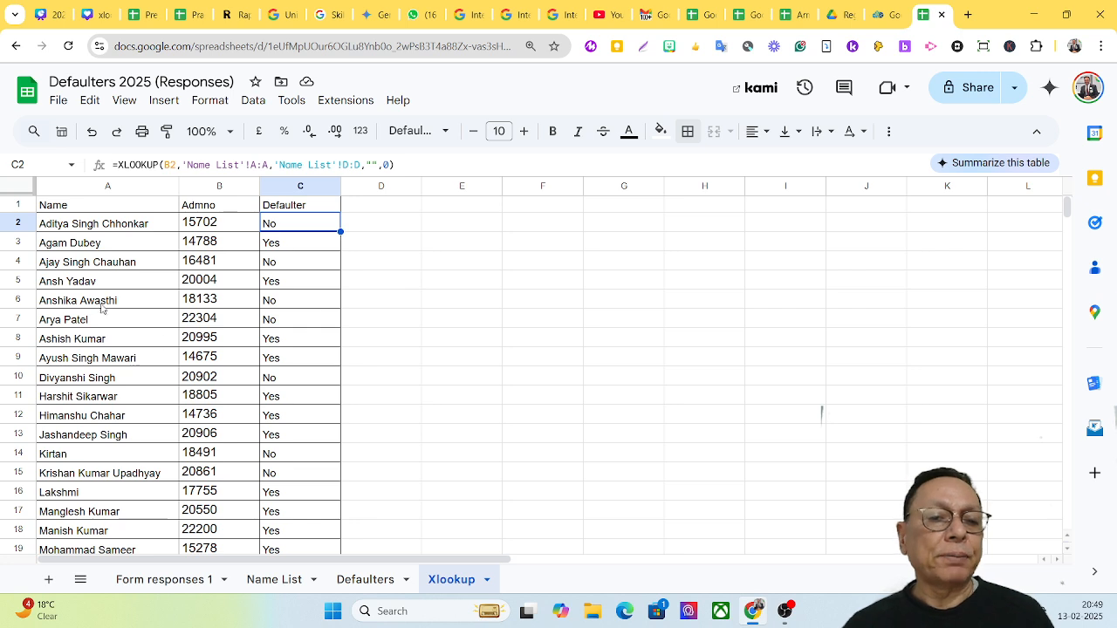
- Compare the Name and Defaulter columns on the Xlookup sheet with the Name List sheet and review the XLOOKUP formula in A2
click(57, 227)
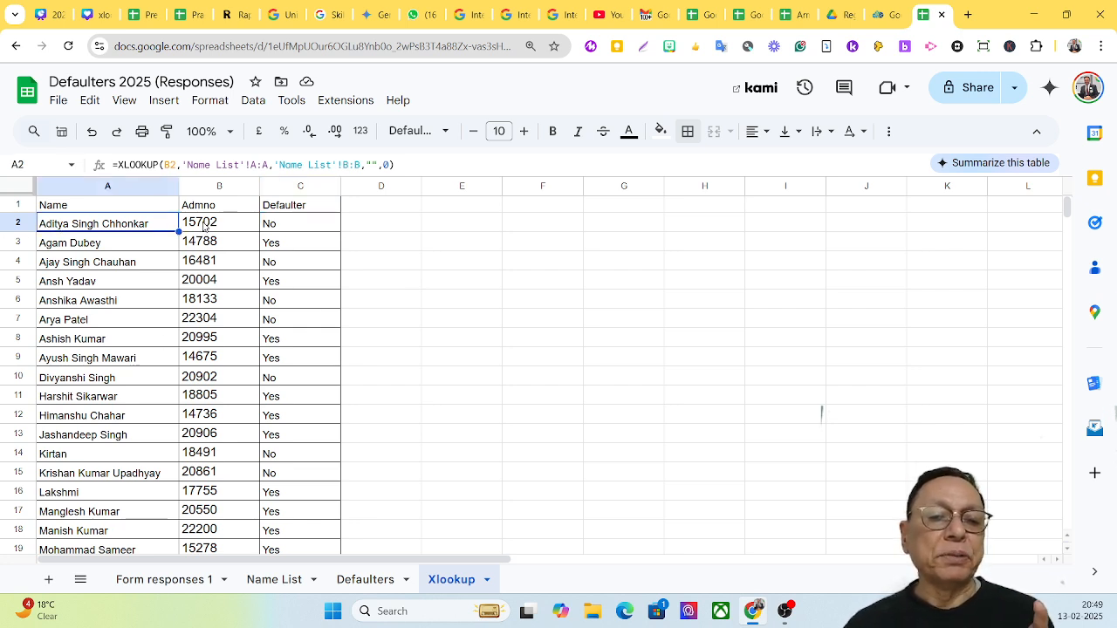
click(264, 583)
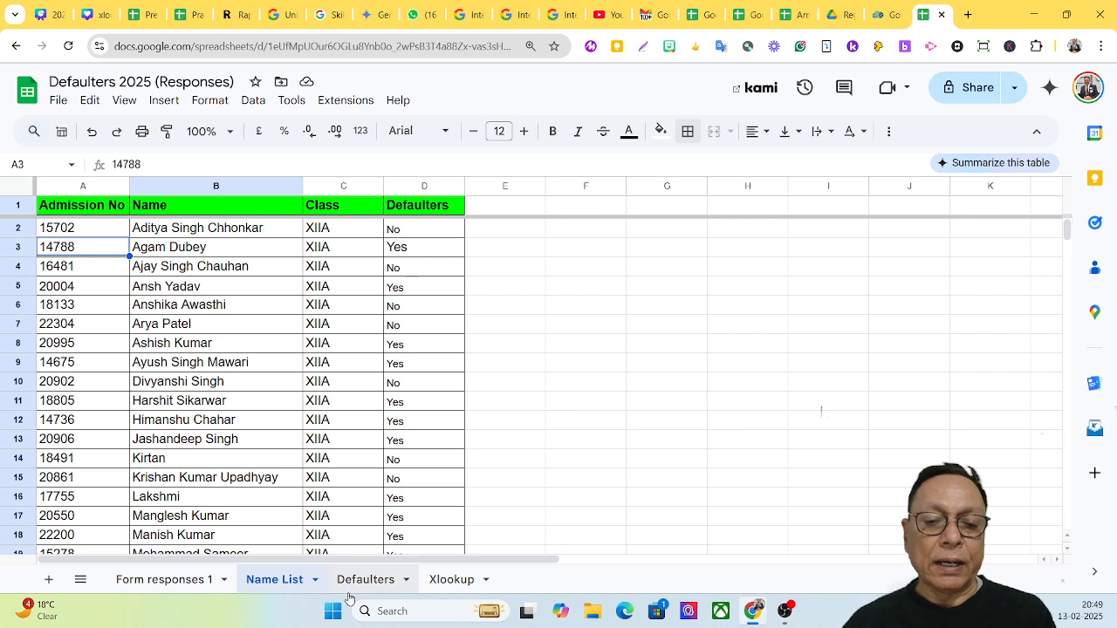
click(446, 581)
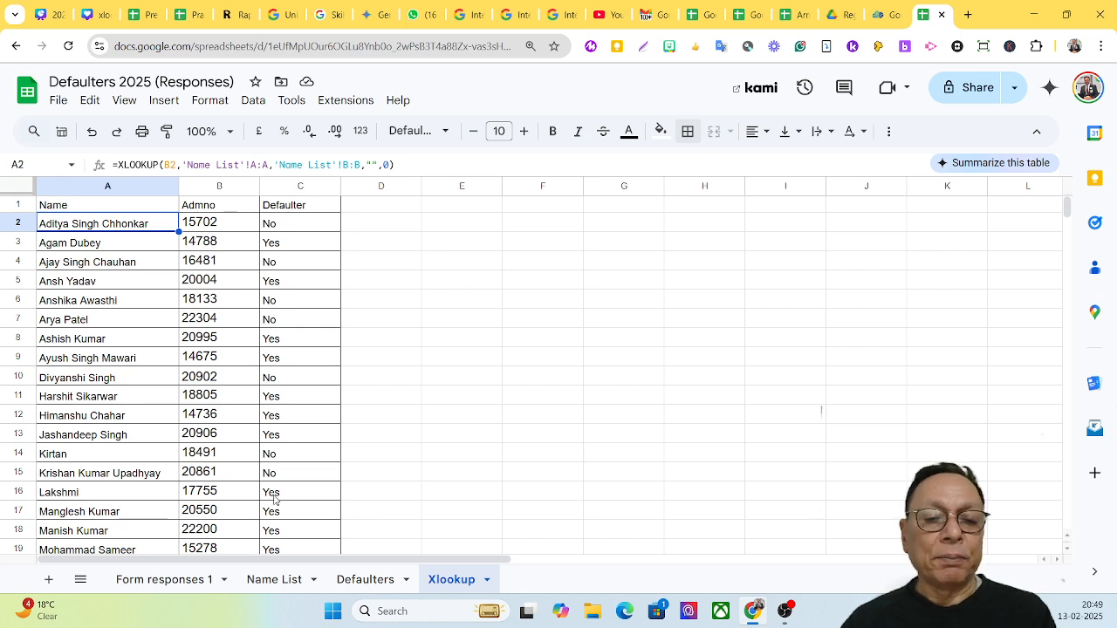
click(274, 579)
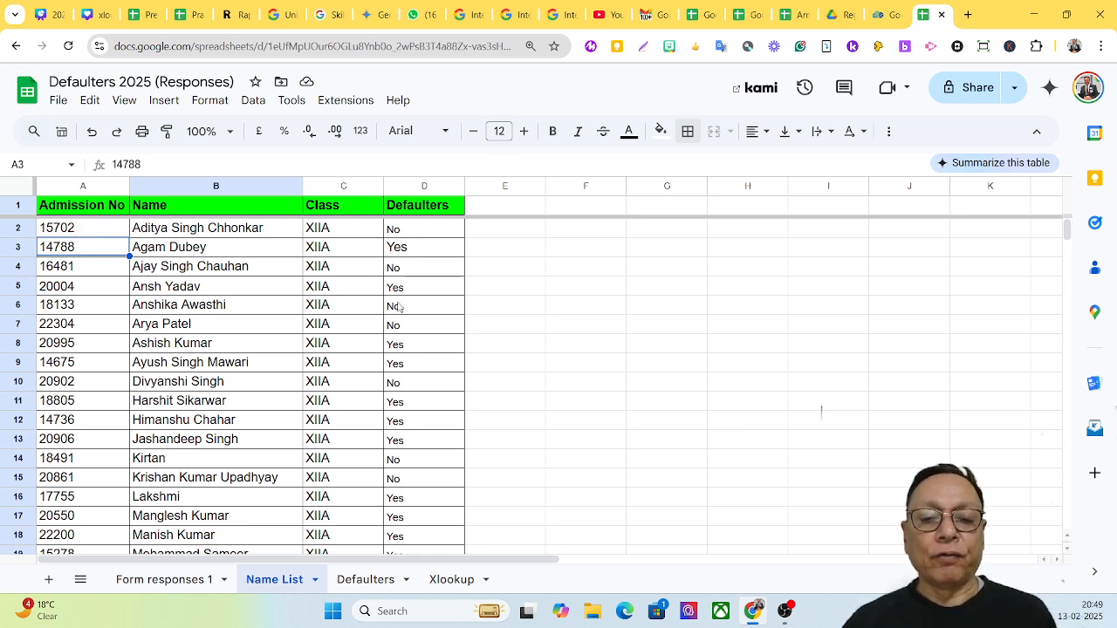
click(458, 586)
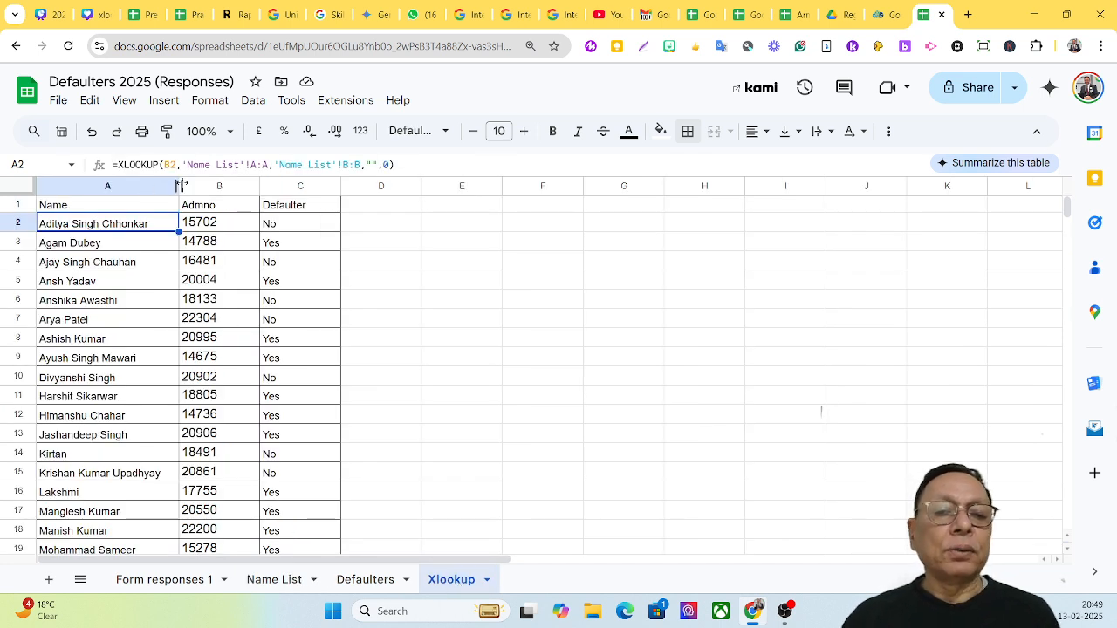
click(199, 223)
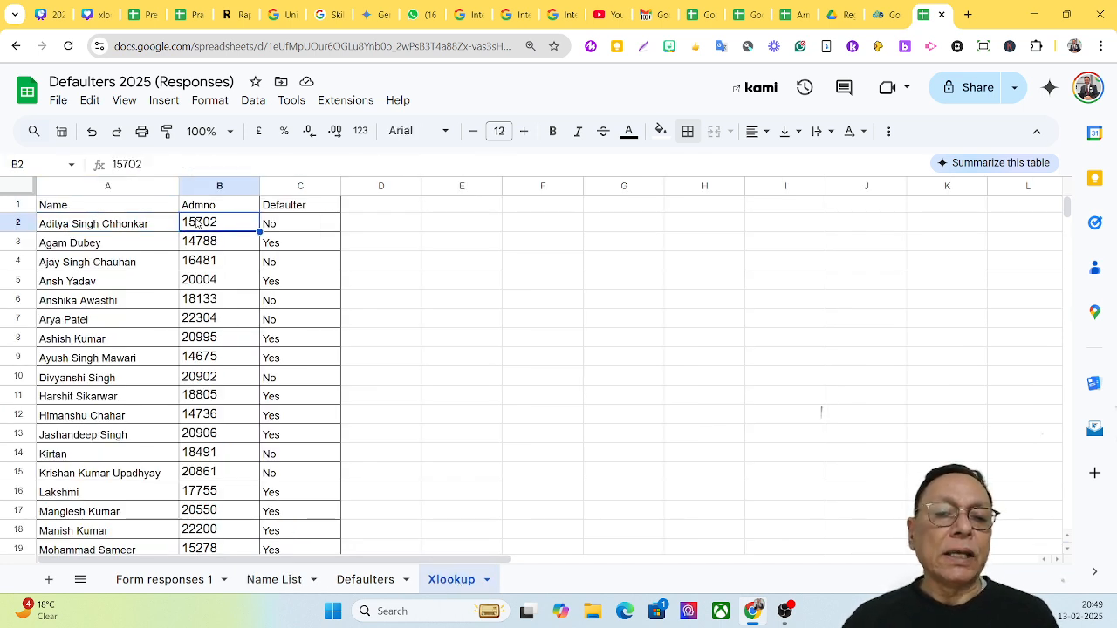
click(120, 223)
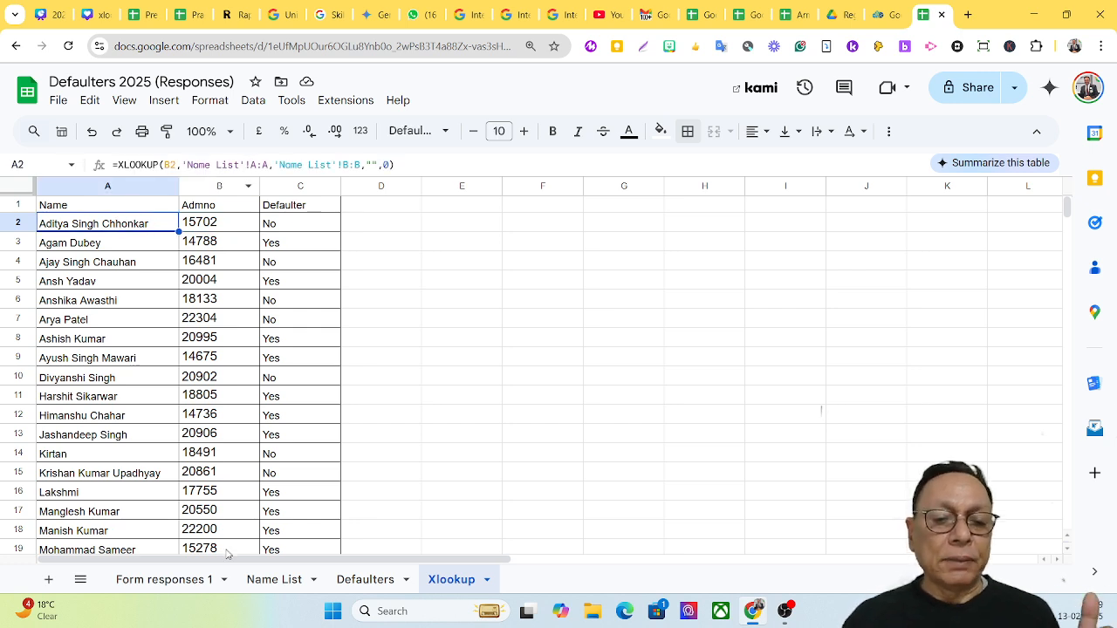
click(288, 590)
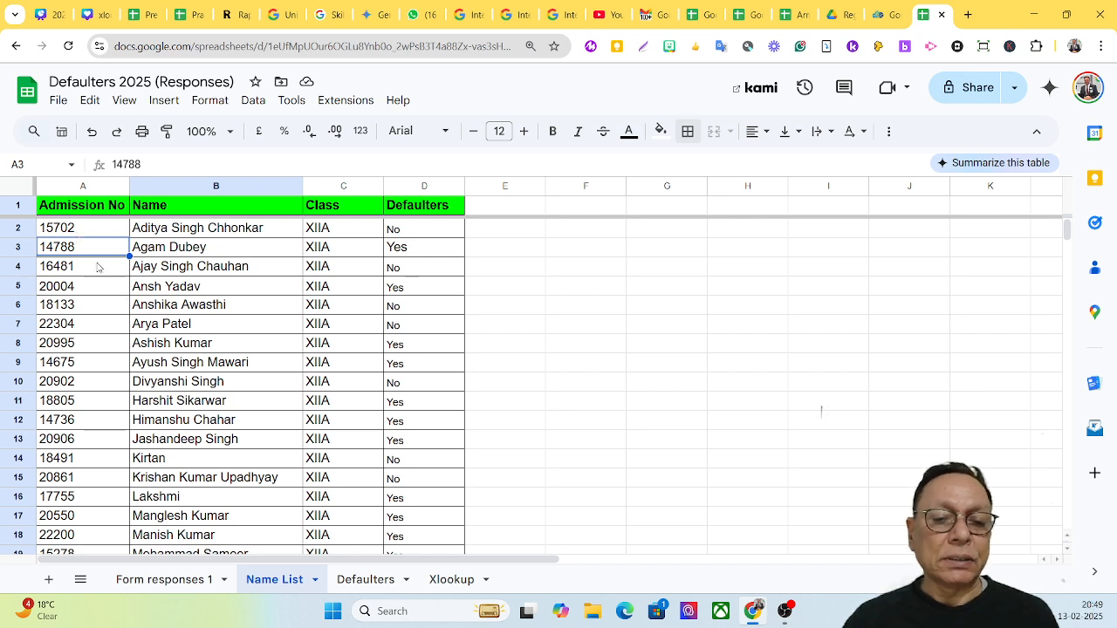
click(453, 581)
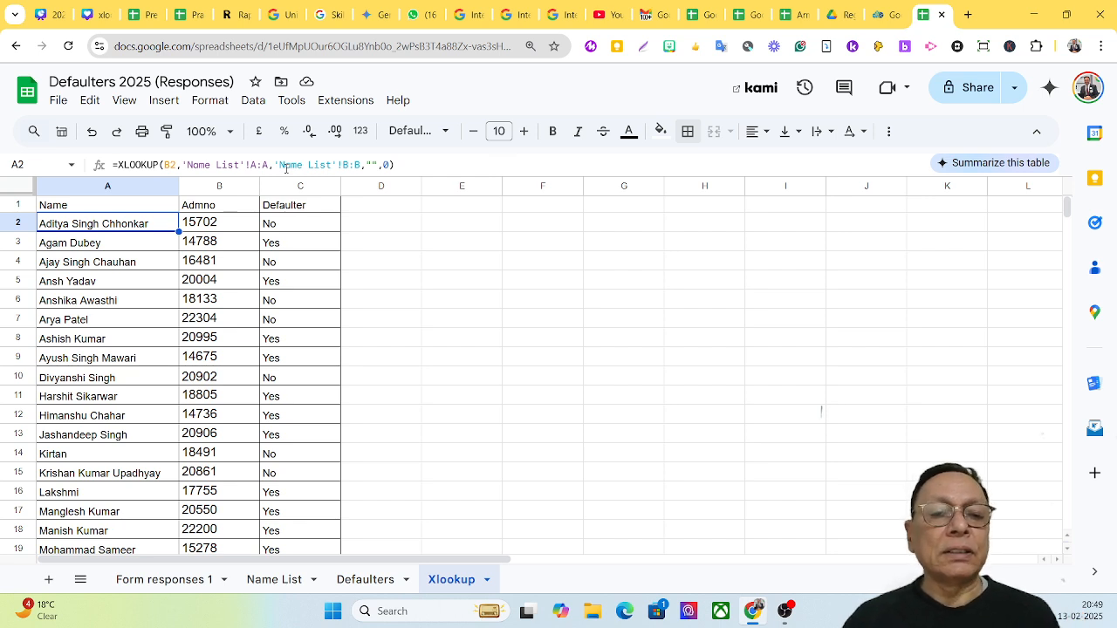
click(290, 581)
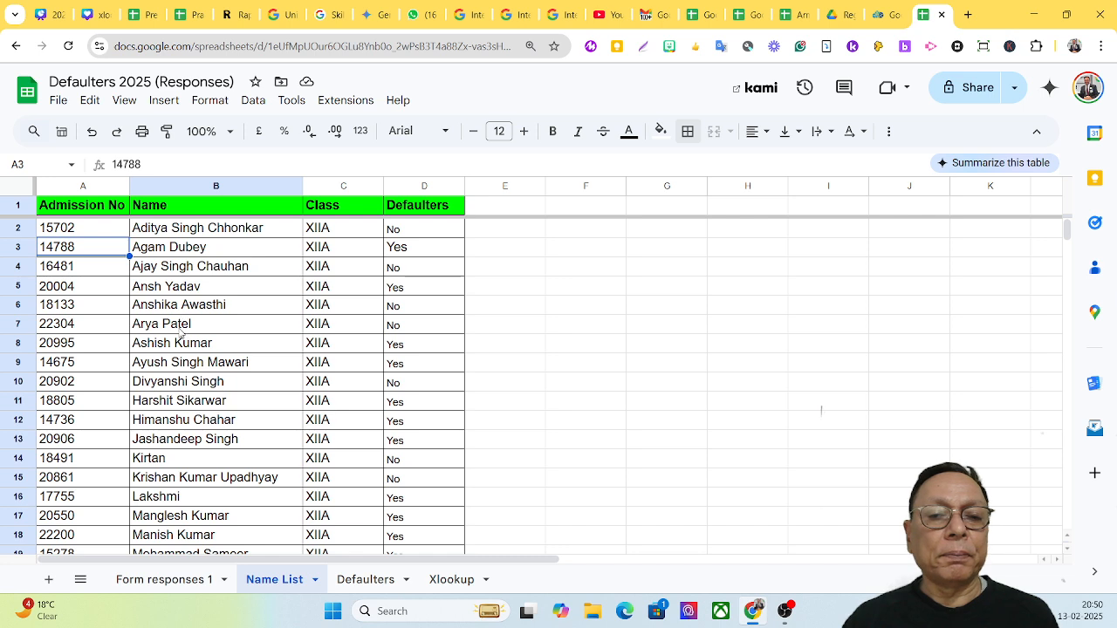
click(449, 581)
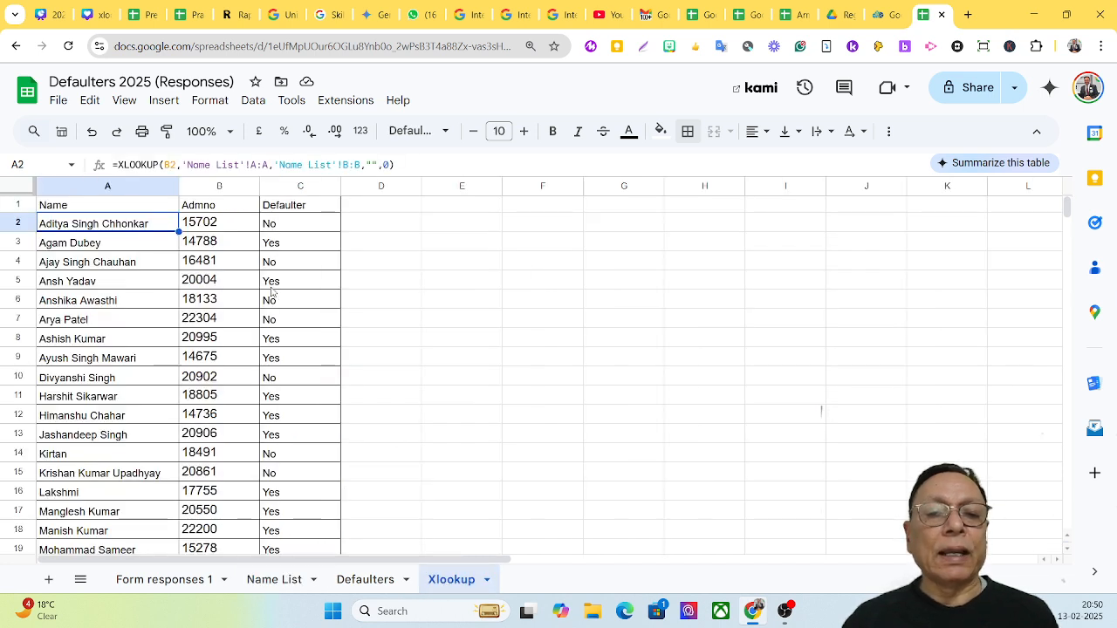